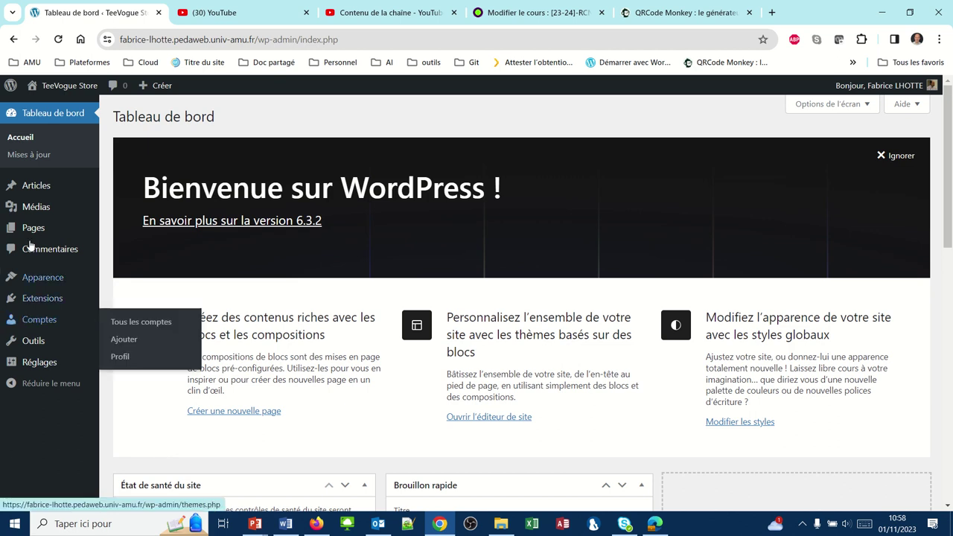
Step: Open the list of all the site's pages
mouse_move(33, 192)
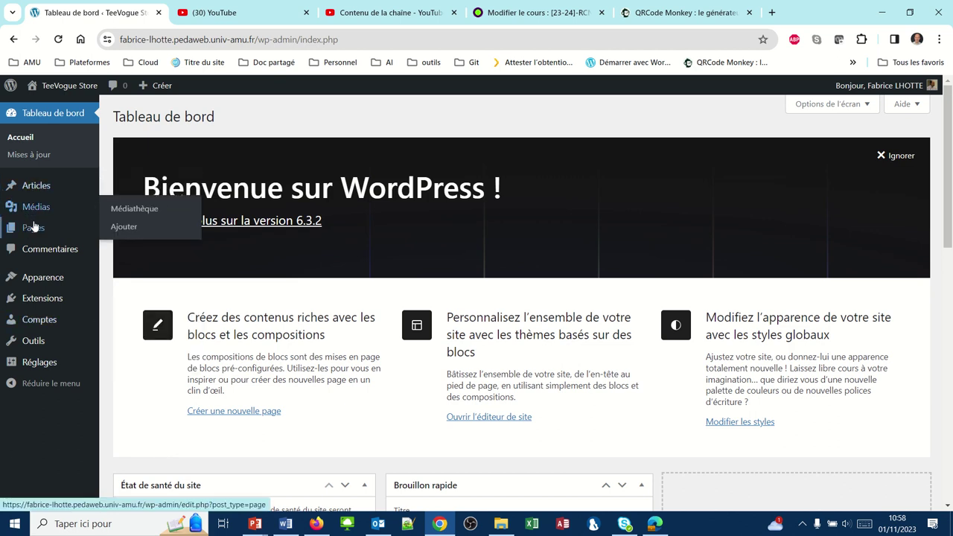
mouse_move(24, 232)
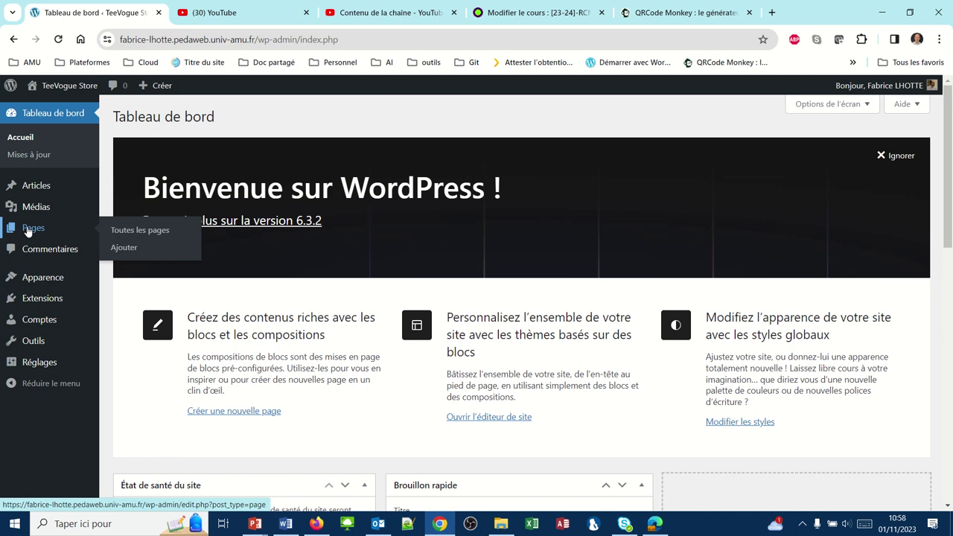
left_click(28, 231)
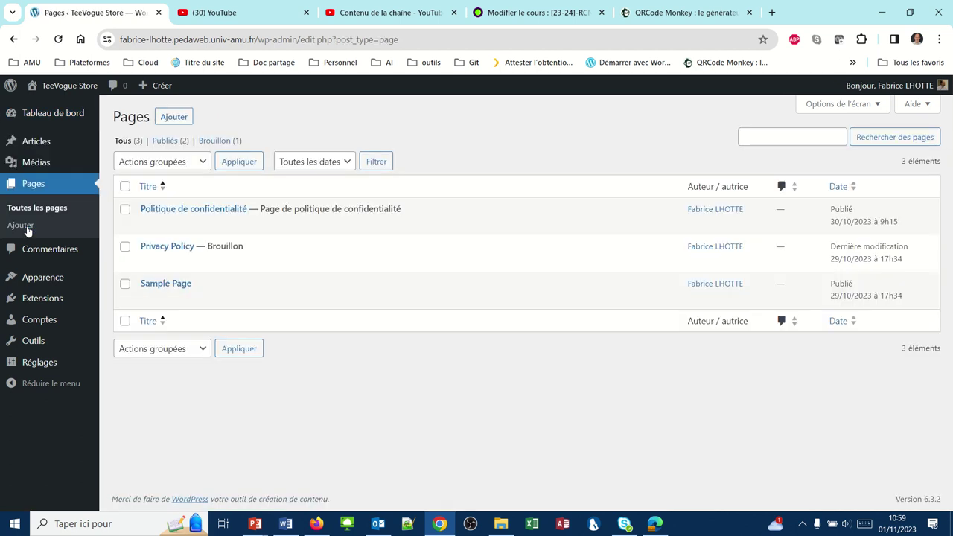
Step: Move the "Privacy Policy" draft and "Sample Page" to the trash together with the bulk action "Mettre à la corbeille"
mouse_move(224, 272)
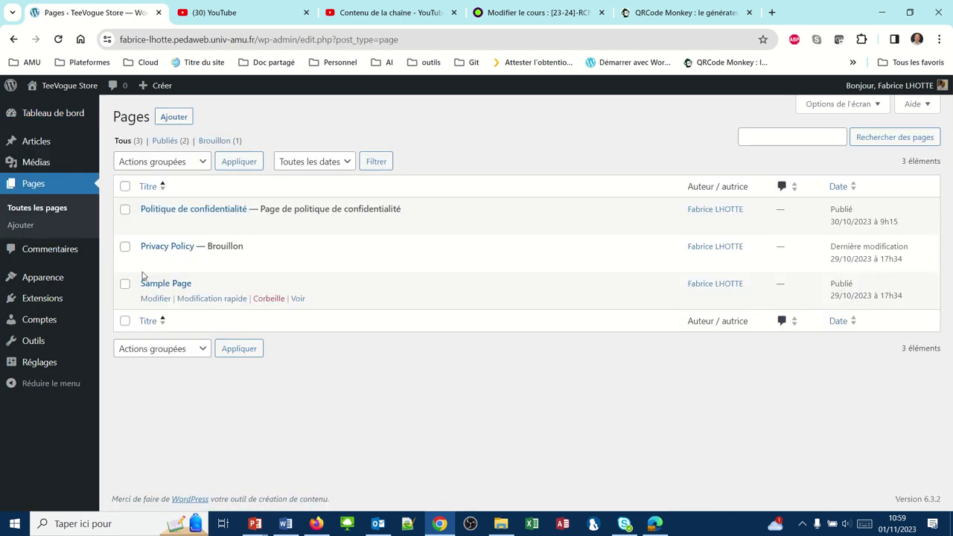
mouse_move(201, 283)
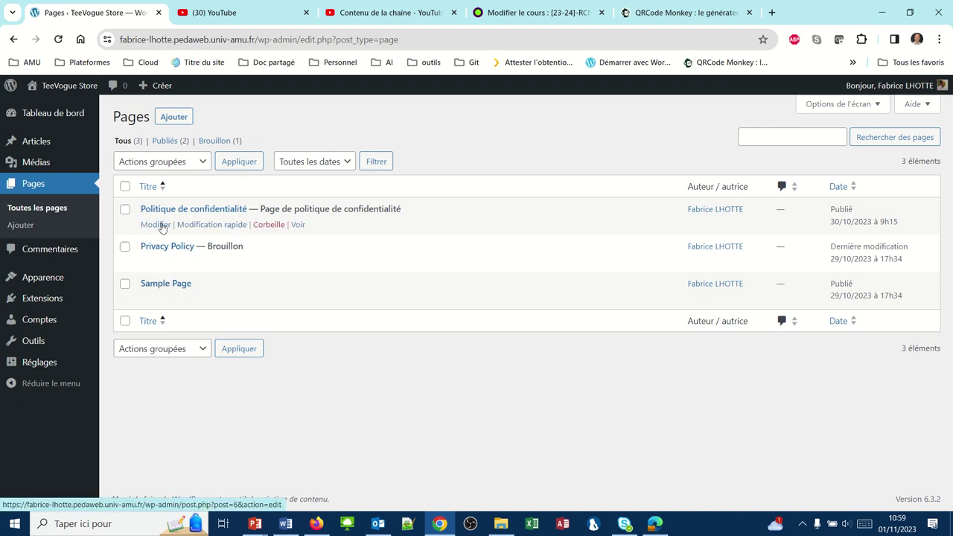
mouse_move(190, 260)
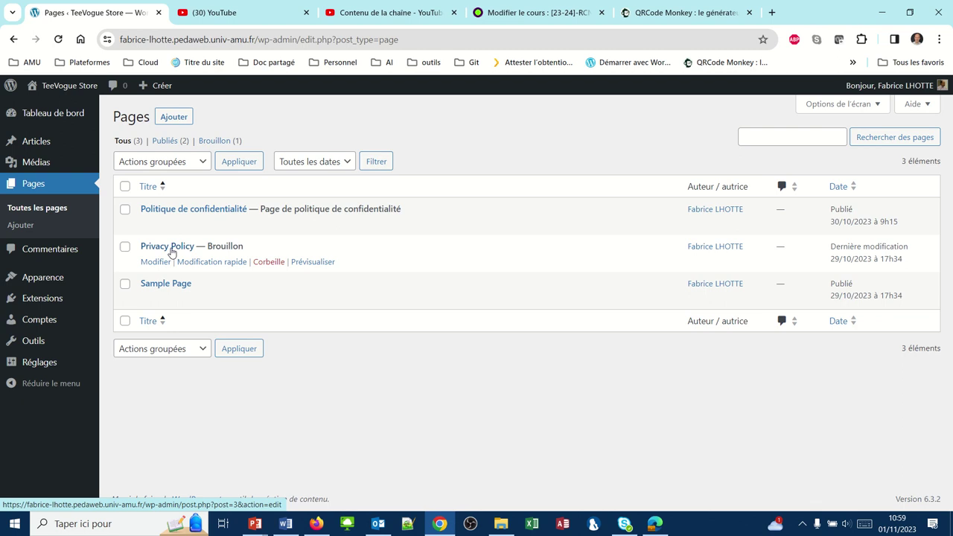
mouse_move(140, 224)
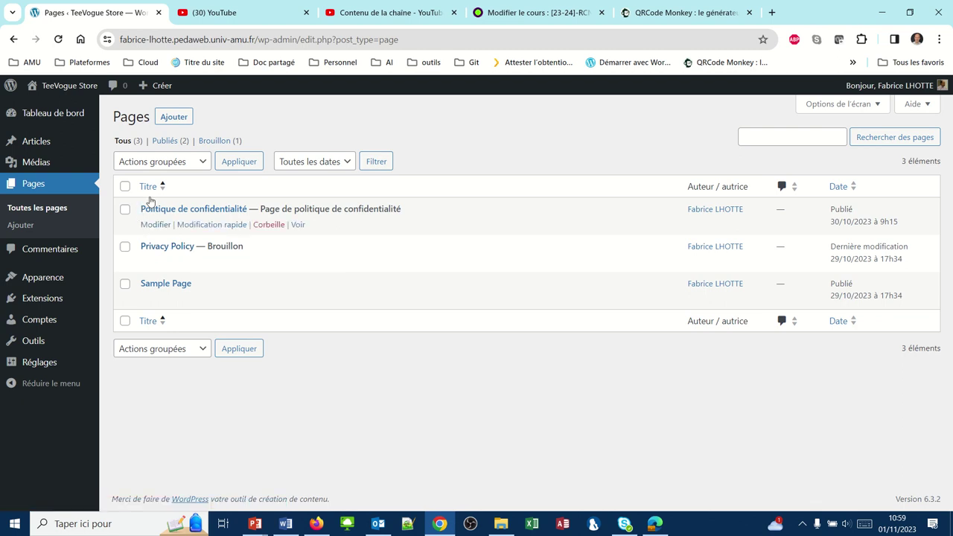
mouse_move(213, 223)
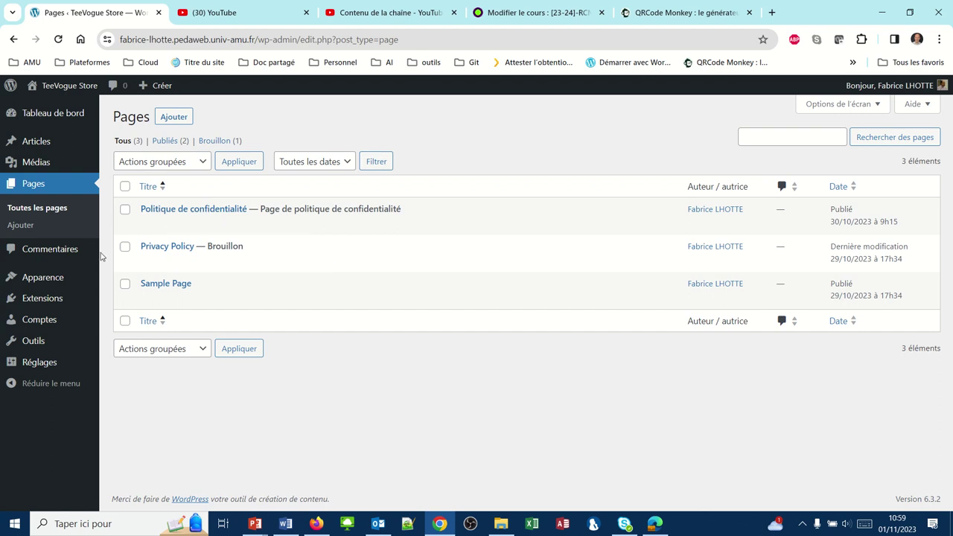
left_click(125, 248)
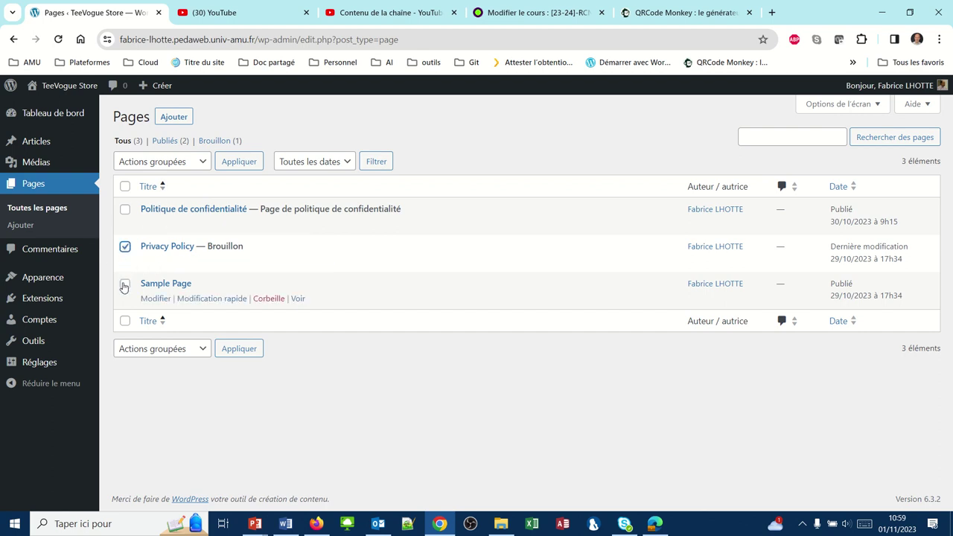
left_click(124, 286)
mouse_move(157, 247)
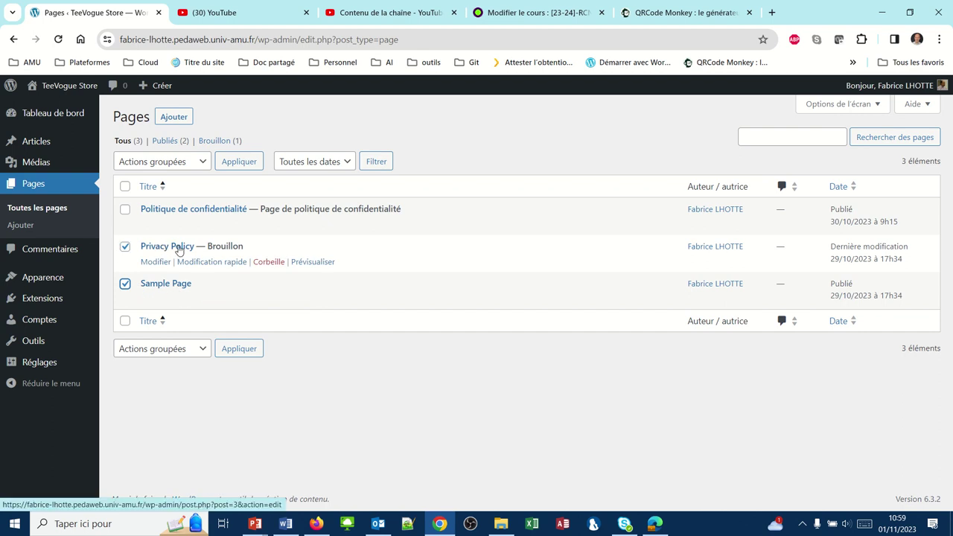
left_click(202, 162)
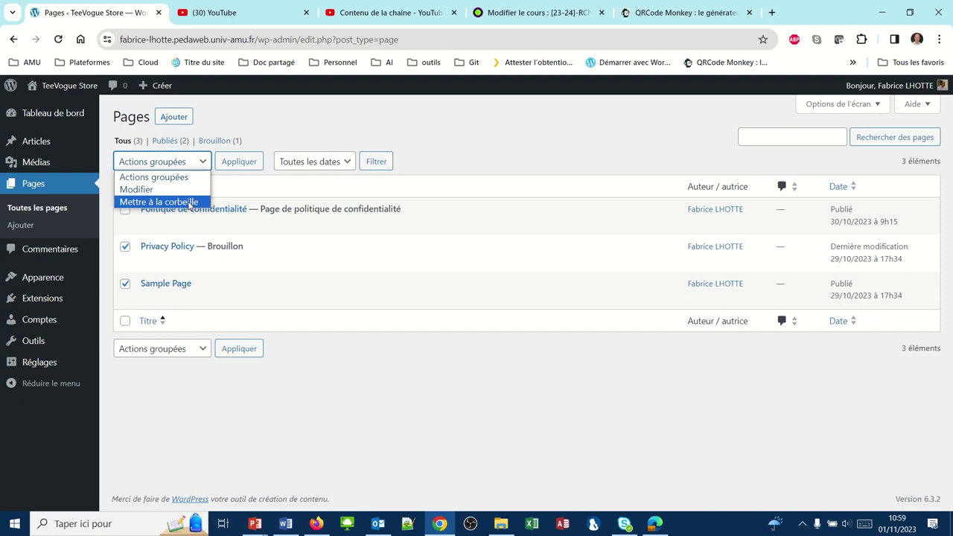
left_click(191, 203)
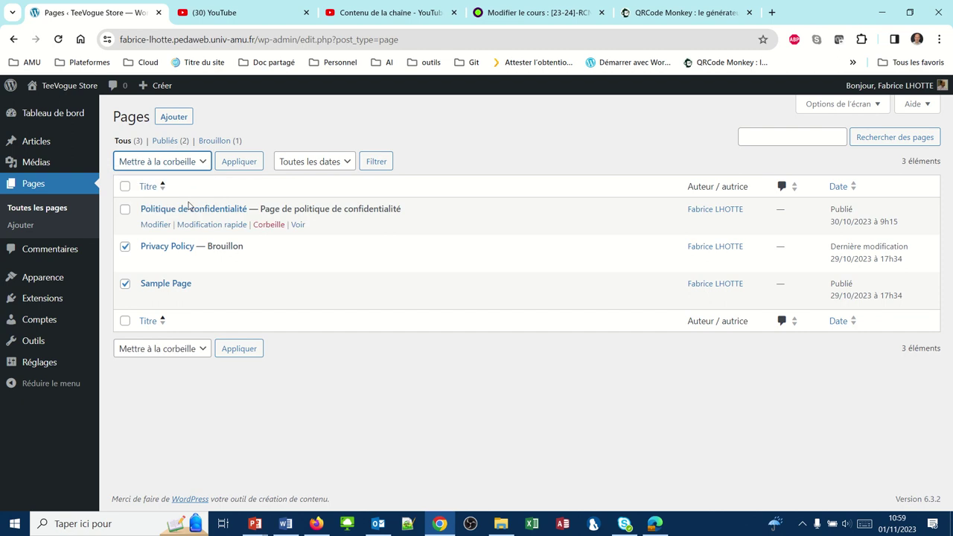
left_click(160, 162)
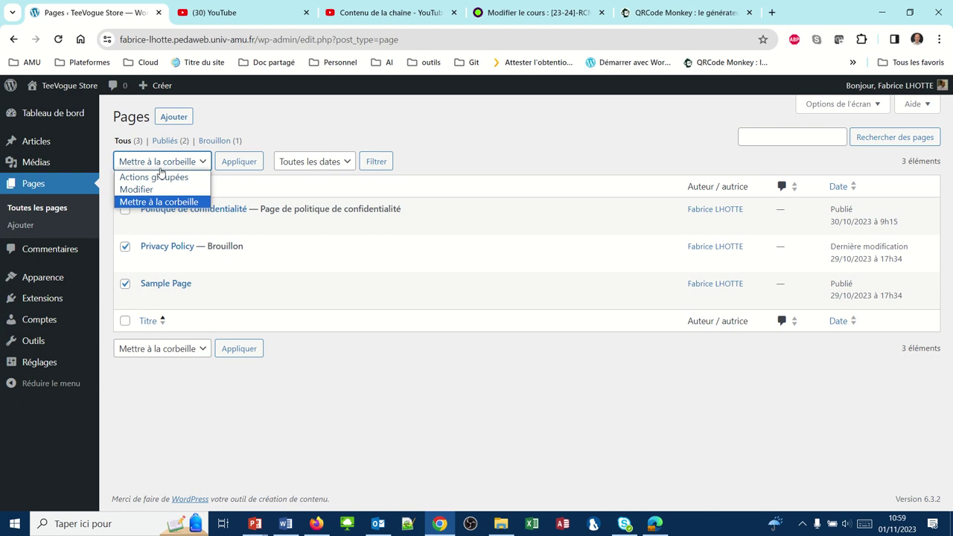
left_click(155, 202)
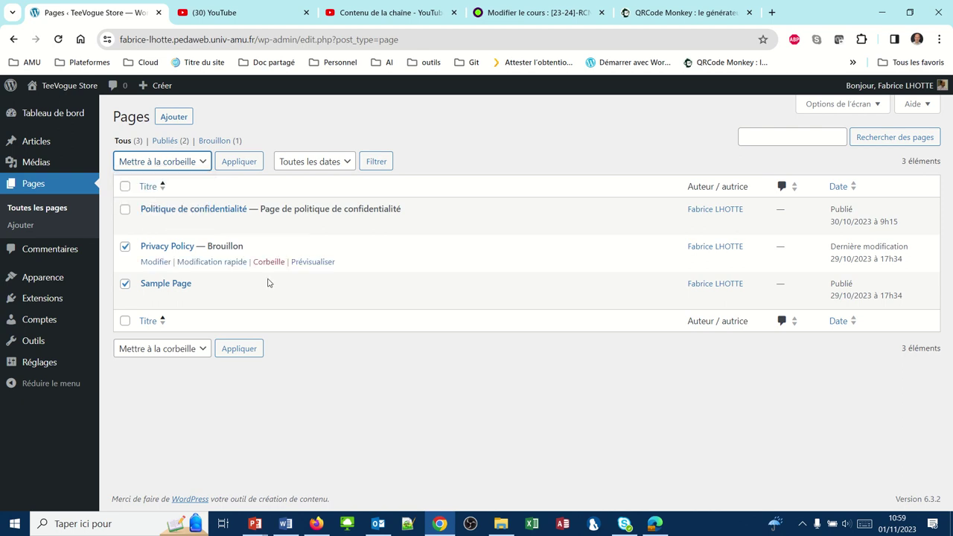
left_click(245, 350)
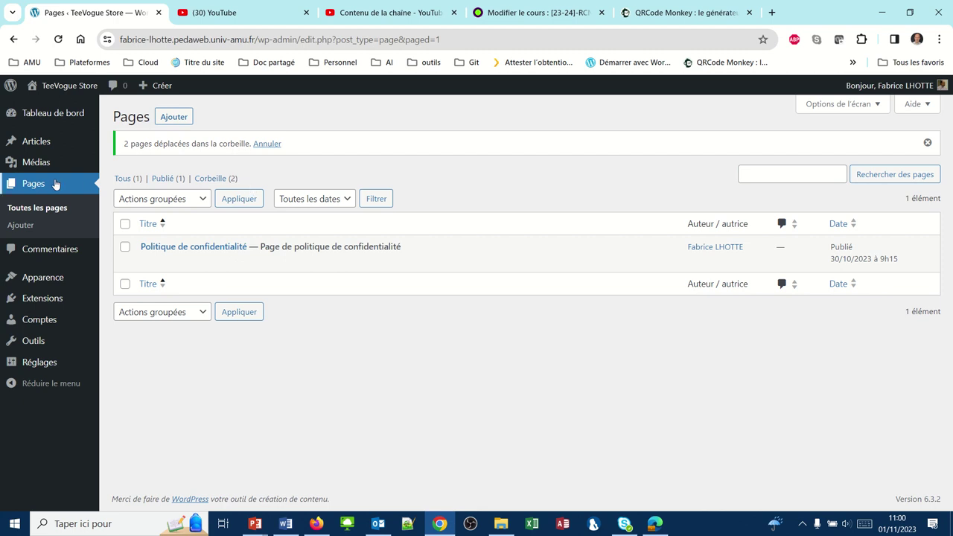
Step: Start a new blank page from the list of pages
left_click(172, 125)
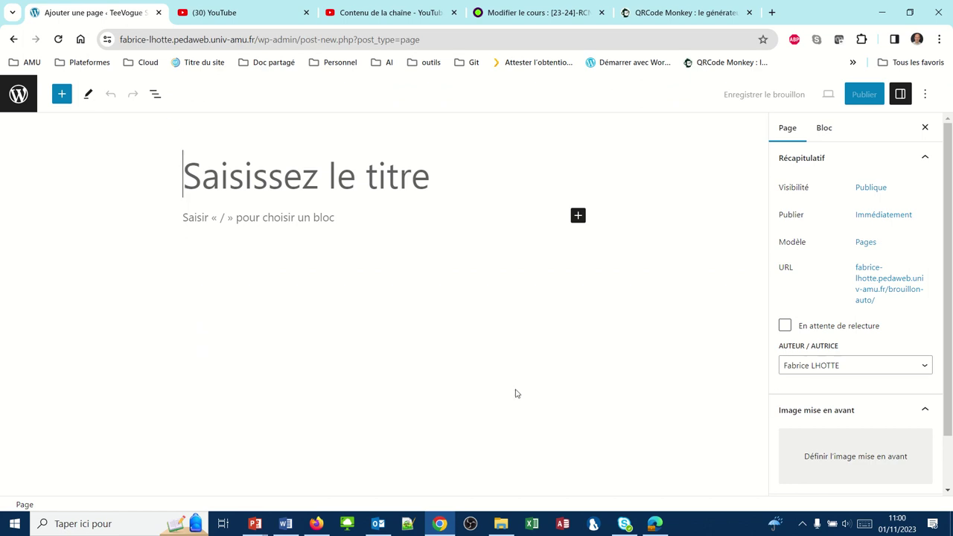
type("Accueil")
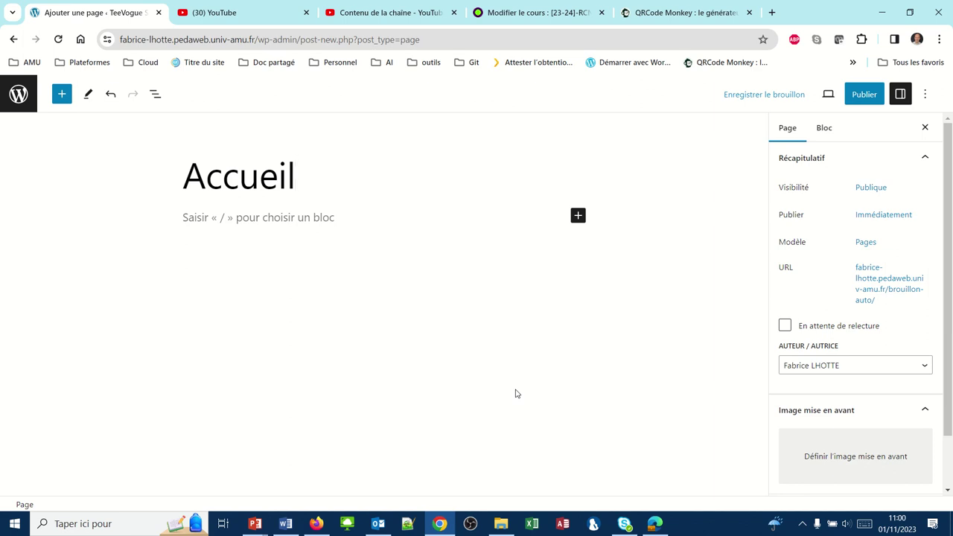
key("BackSpace")
key("BackSpace")
key("BackSpace")
key("BackSpace")
key("BackSpace")
key("BackSpace")
key("BackSpace")
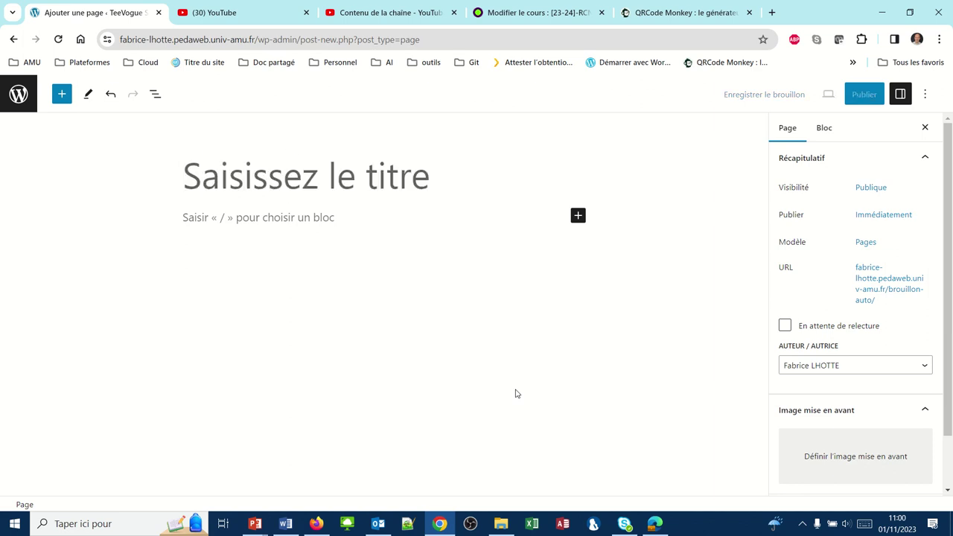
Step: Title the new page "Le T-shirt écoresponsable", and publish it after saving the draft
type("Le T")
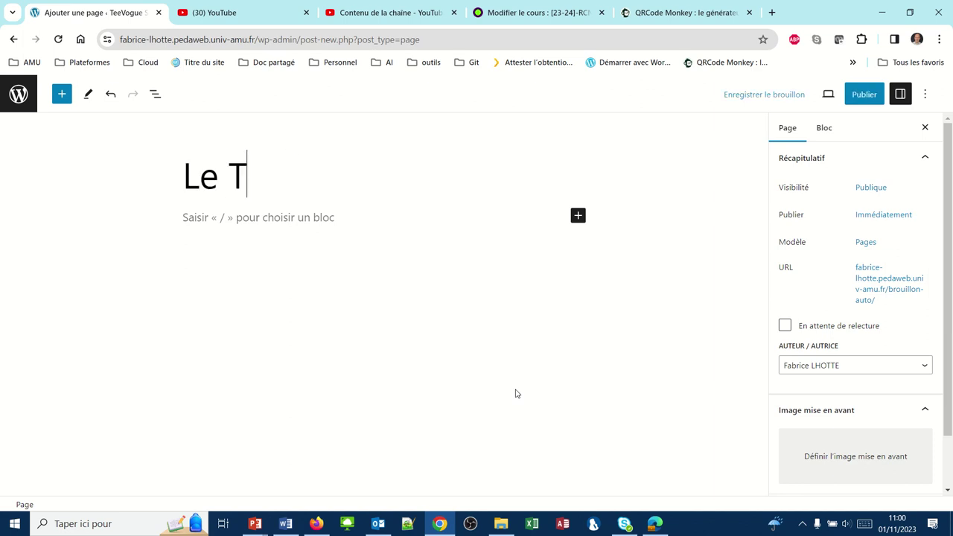
type("-shirt ")
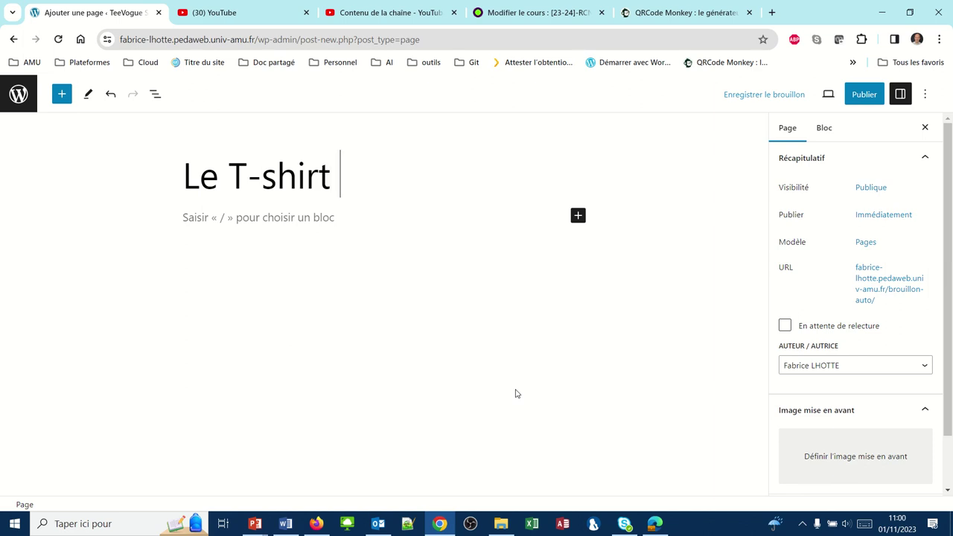
type("écoresp")
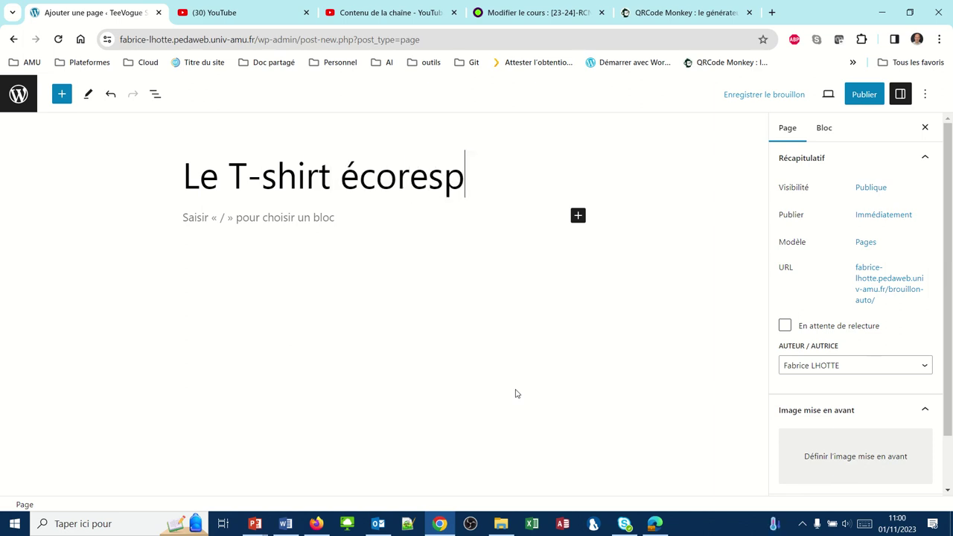
type("onsable")
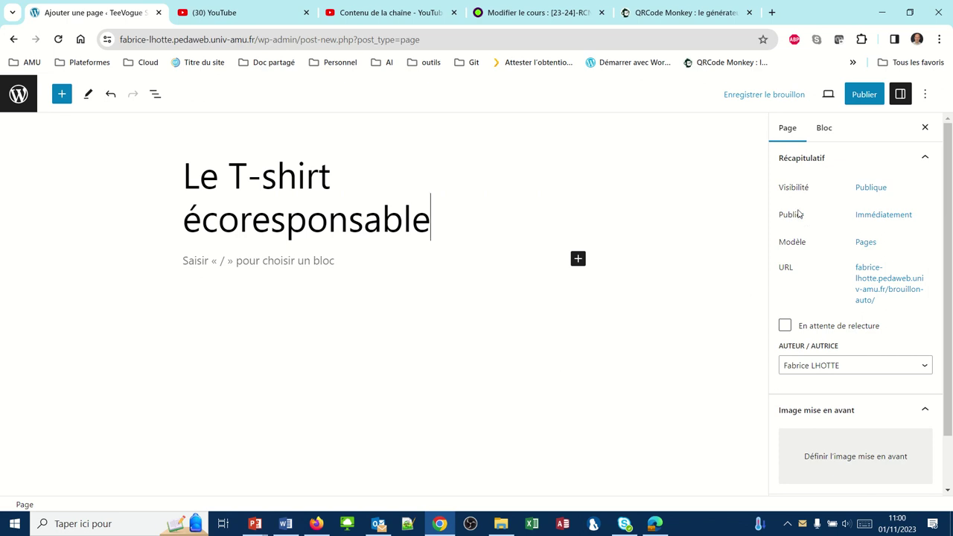
left_click(739, 95)
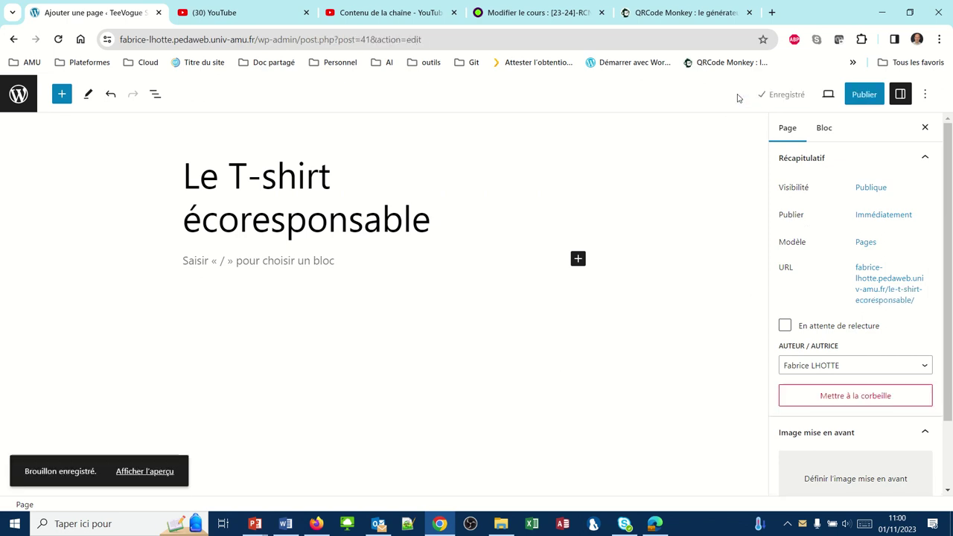
left_click(862, 93)
left_click(838, 96)
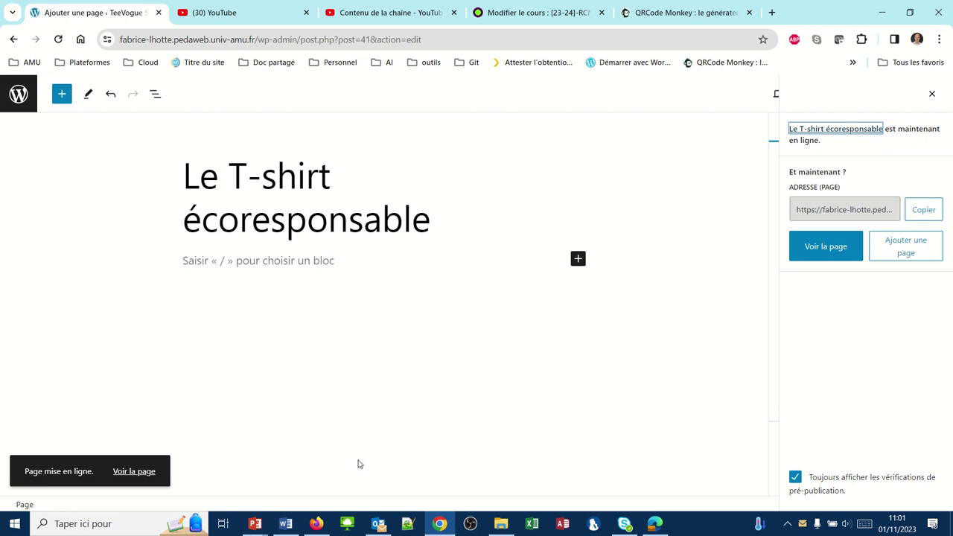
Step: Switch to Firefox, reload the TeeVogue Store home page to check its navigation menu, and return to Chrome
left_click(317, 523)
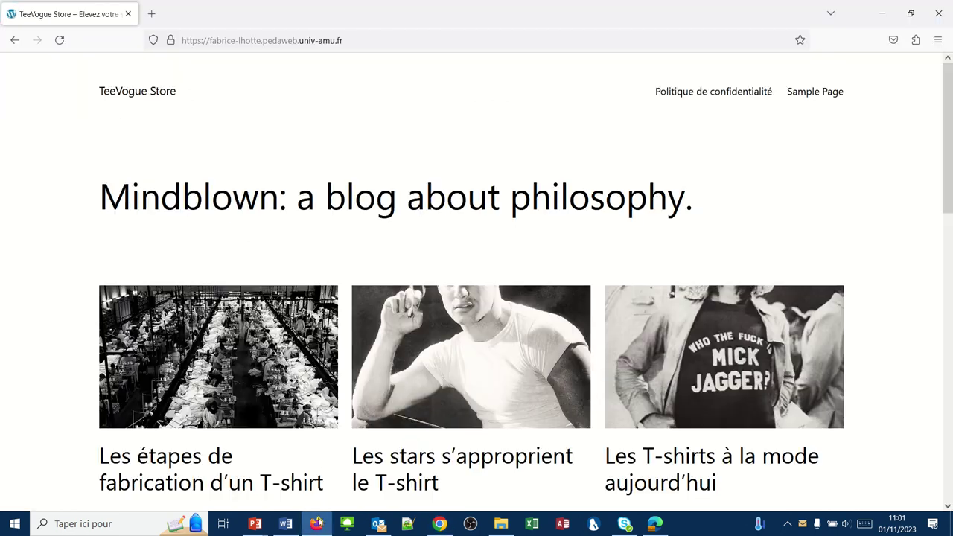
left_click(61, 39)
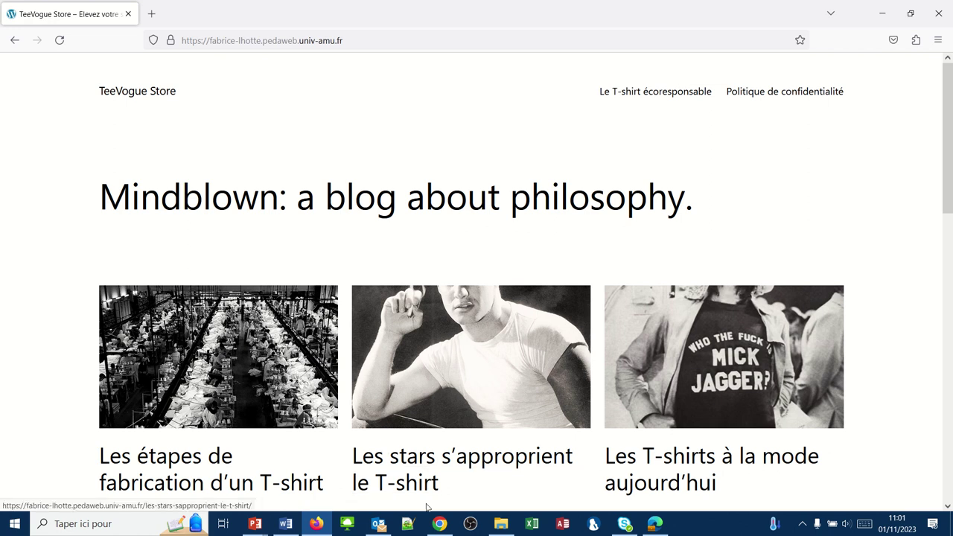
left_click(440, 525)
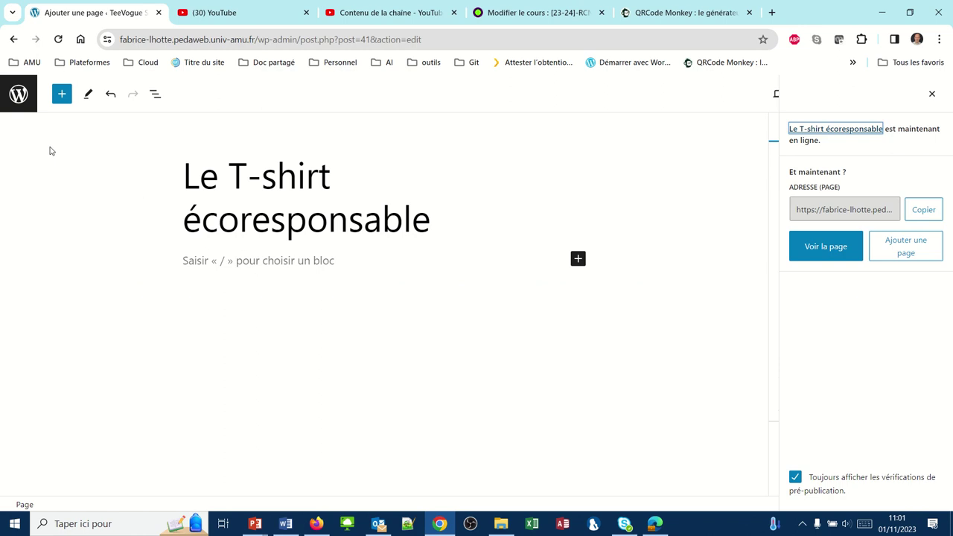
Step: Create another page titled "A propos", and publish it after saving the draft
left_click(17, 93)
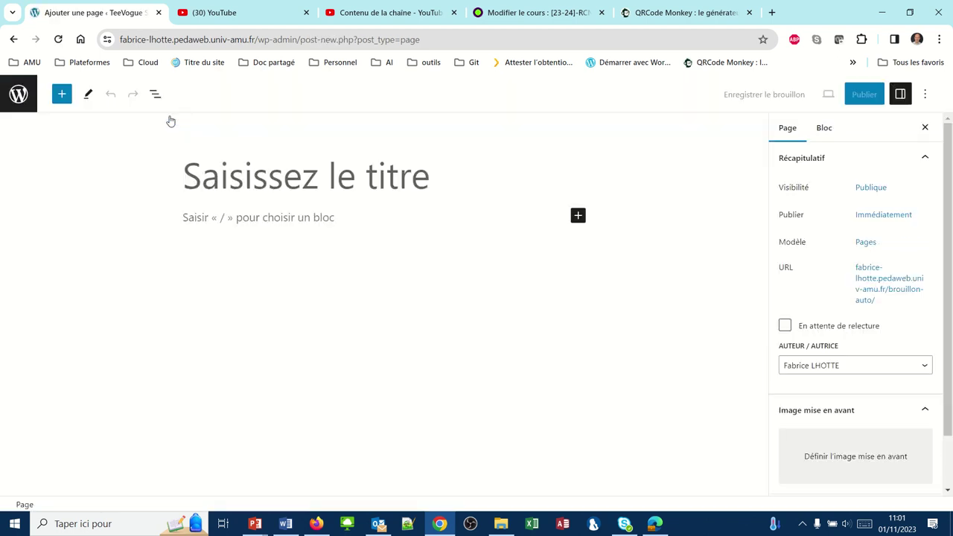
type("A propos")
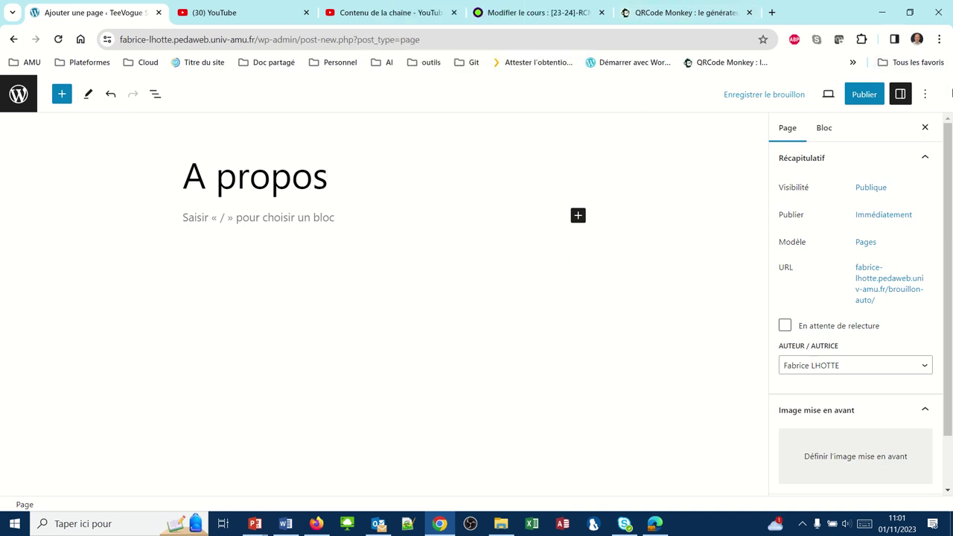
left_click(779, 96)
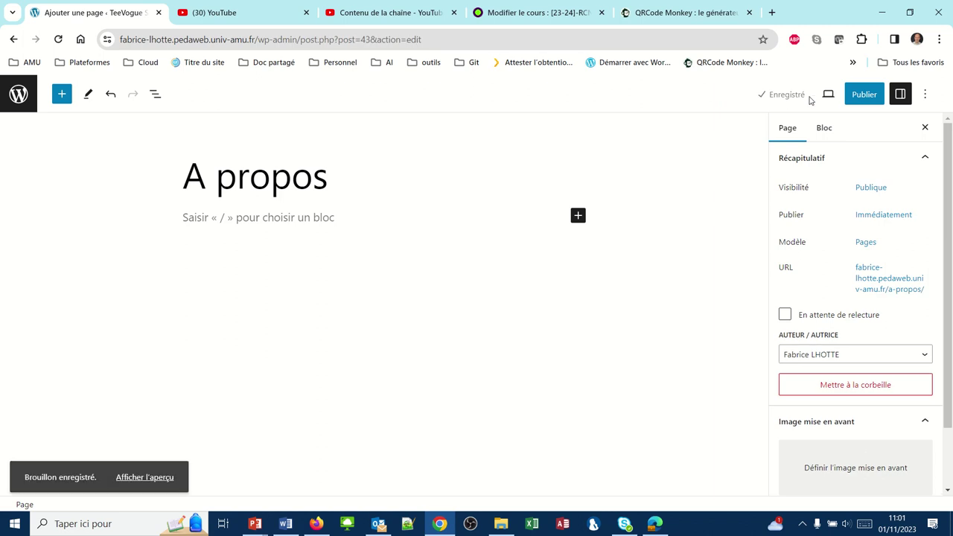
left_click(862, 95)
left_click(850, 95)
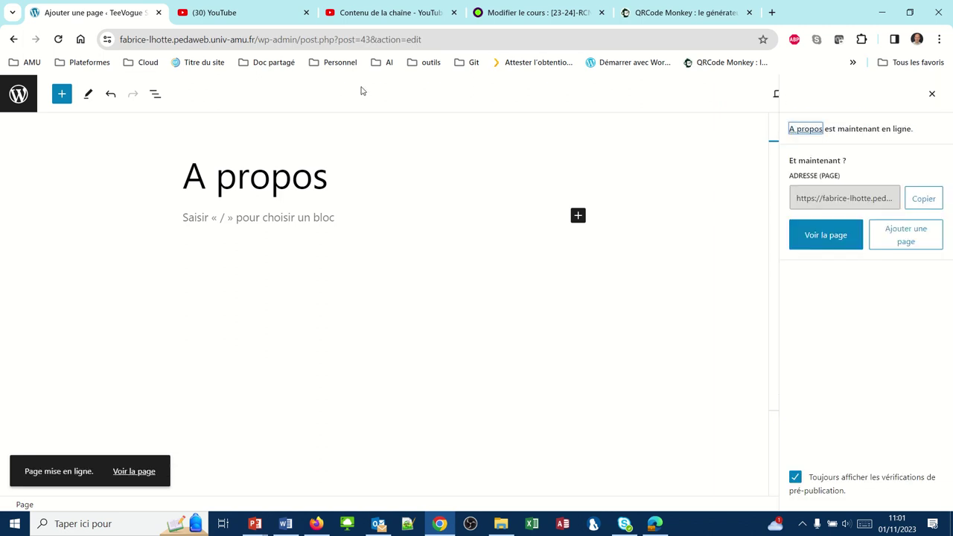
Step: Create another page titled "Blog" and save it as a draft
left_click(16, 94)
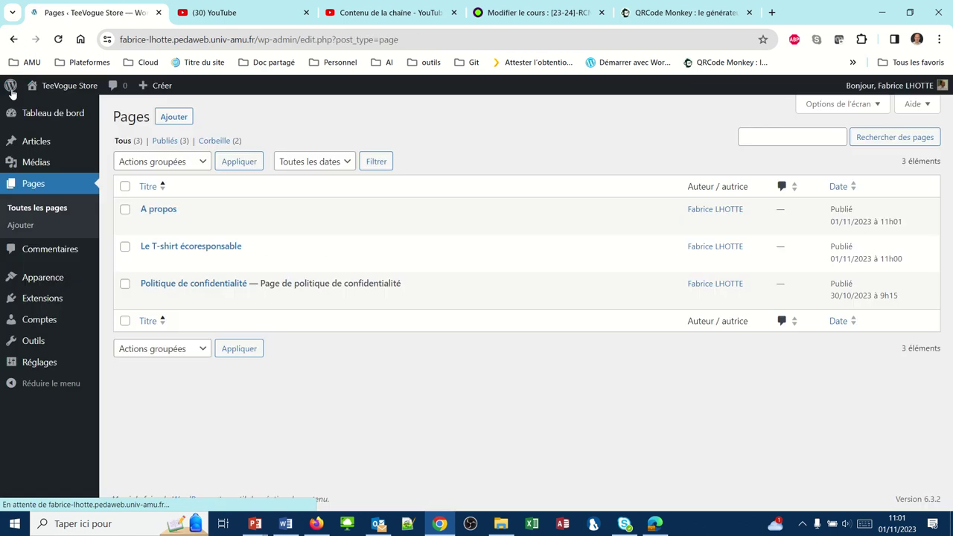
left_click(170, 120)
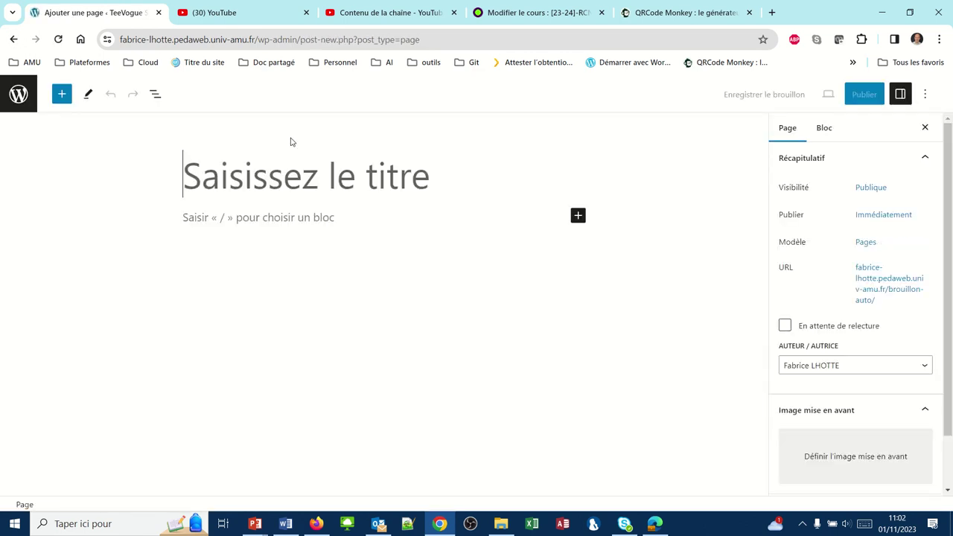
type("Blog")
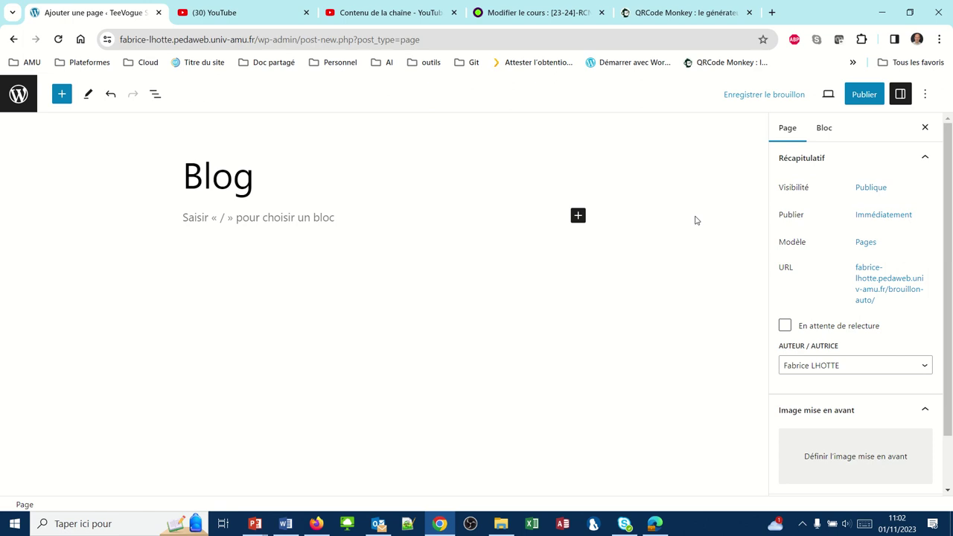
left_click(767, 94)
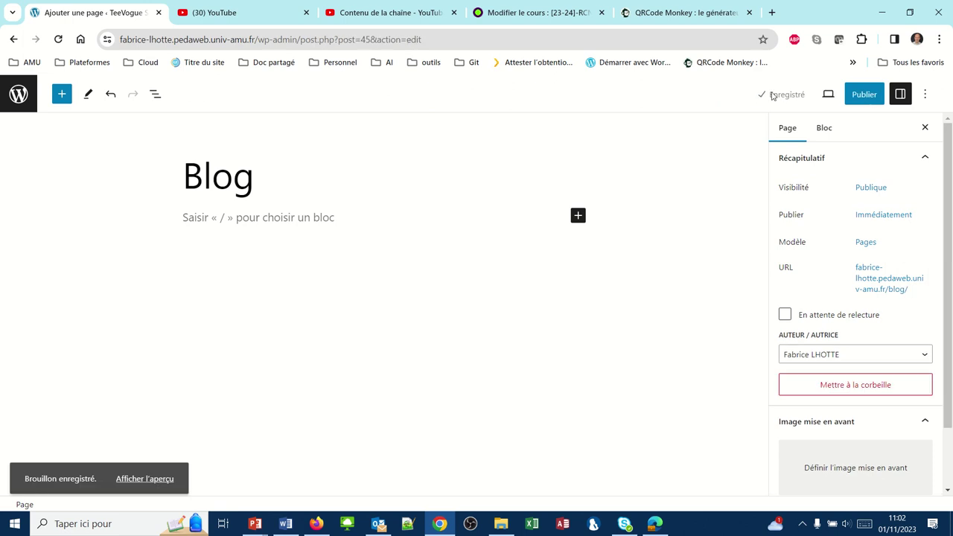
Step: Publish the "Blog" page and return to the list of all pages
left_click(861, 97)
left_click(845, 97)
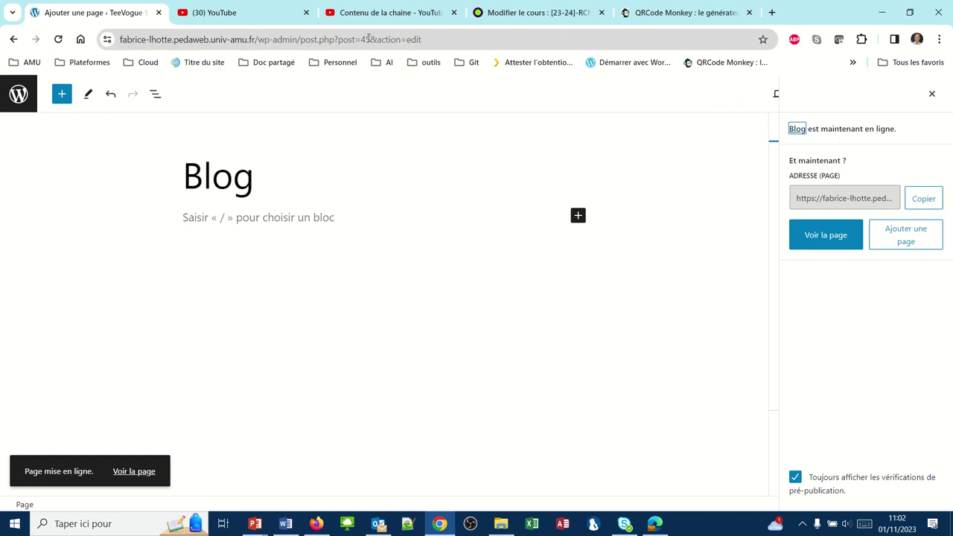
left_click(20, 97)
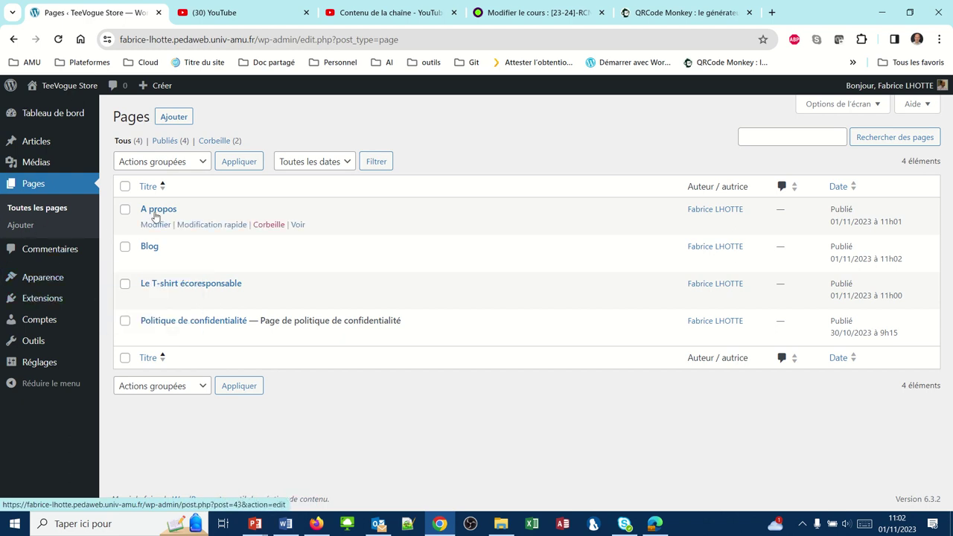
Step: Create another page titled "Contactez-nous" and publish it
left_click(175, 118)
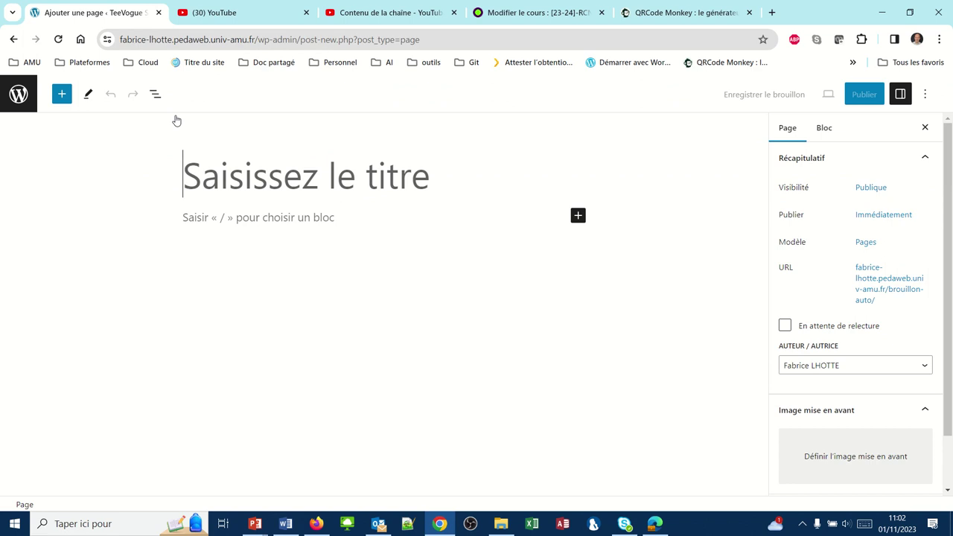
type("Contact")
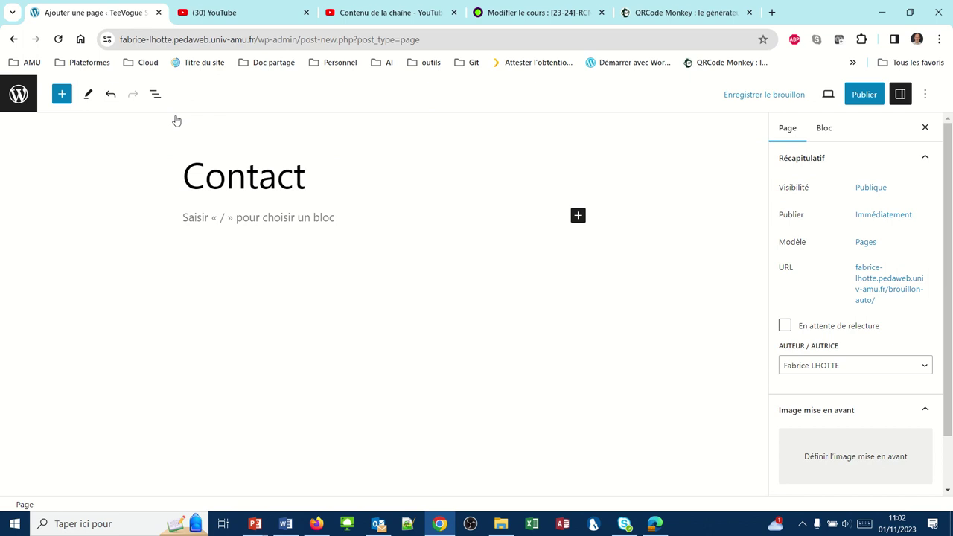
type("ez-nous")
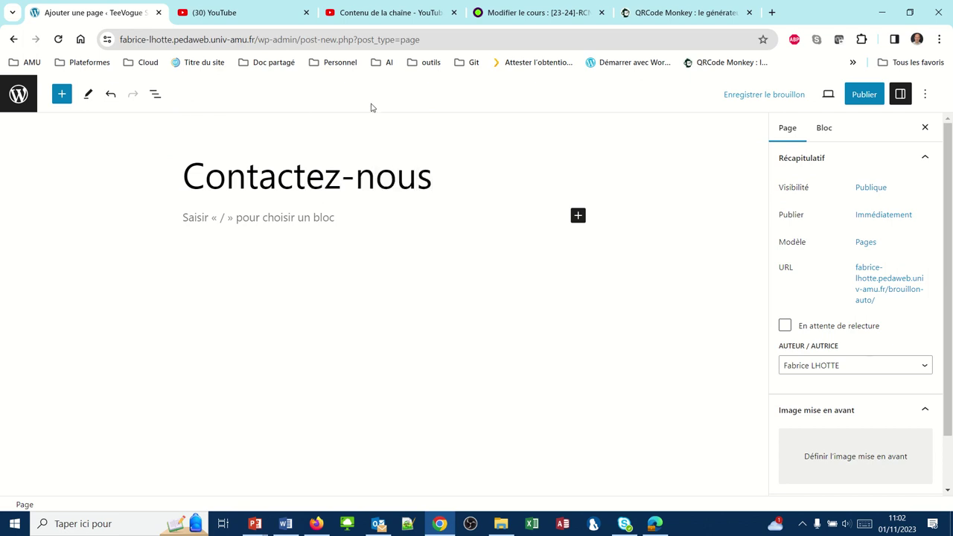
left_click(861, 95)
left_click(859, 98)
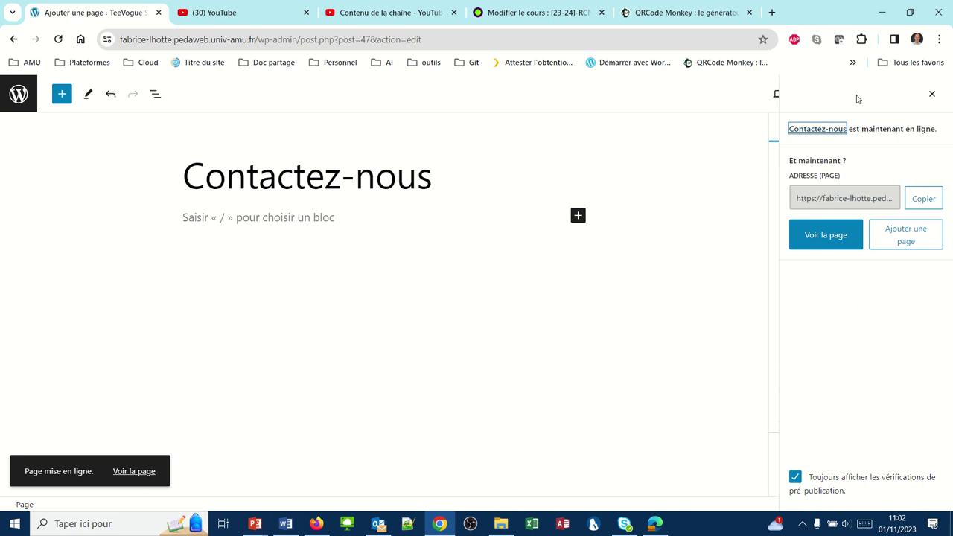
Step: Search the web for "google map" in a new browser tab and open Google Maps
mouse_move(775, 4)
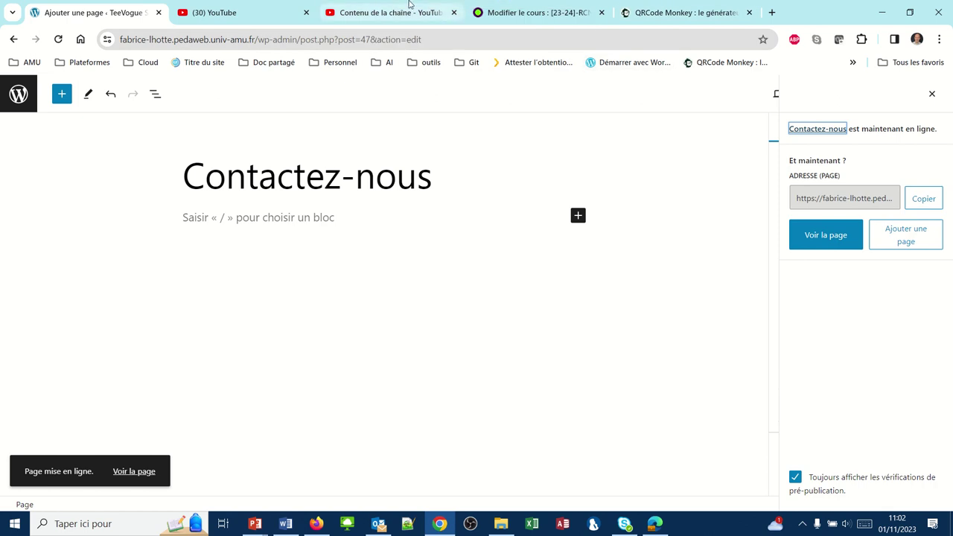
left_click(386, 30)
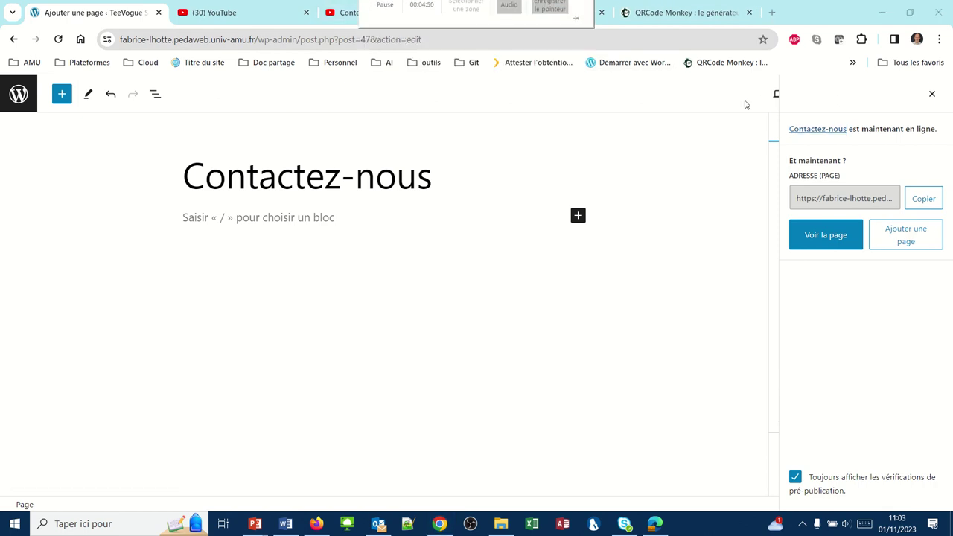
left_click(775, 12)
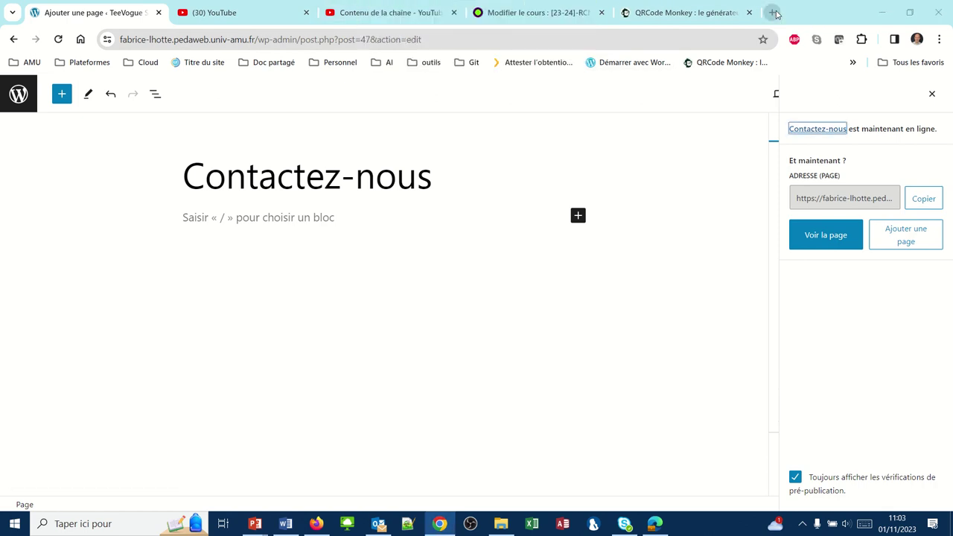
left_click(647, 36)
type("g")
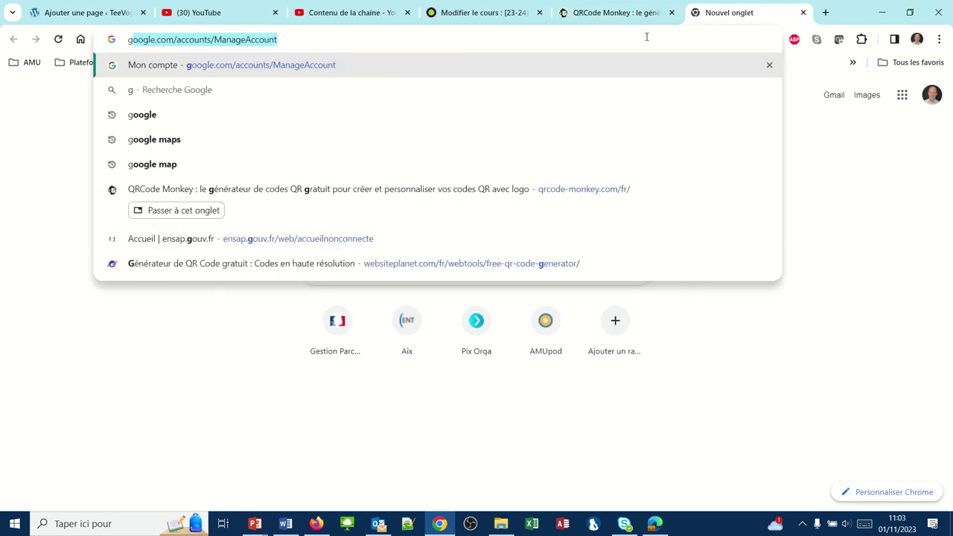
type("oogle map")
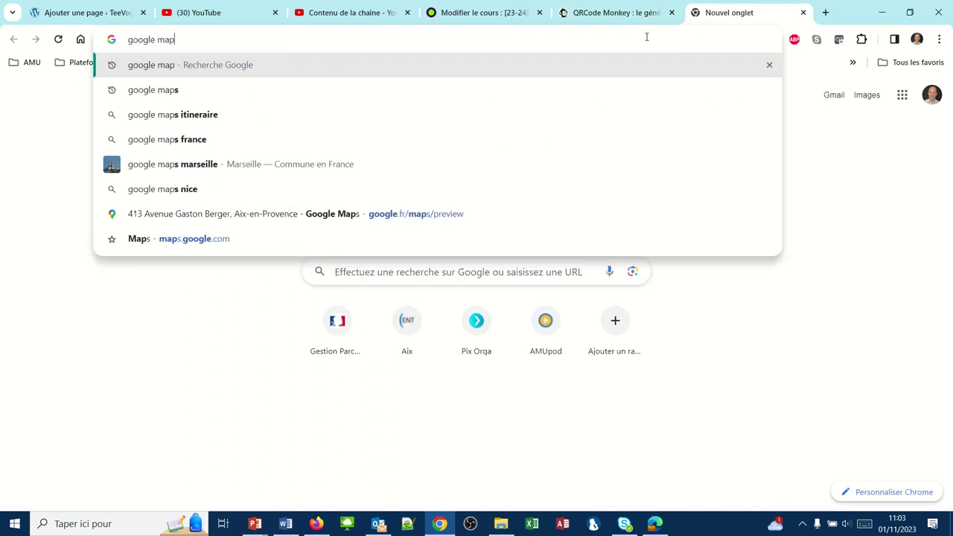
key("Return")
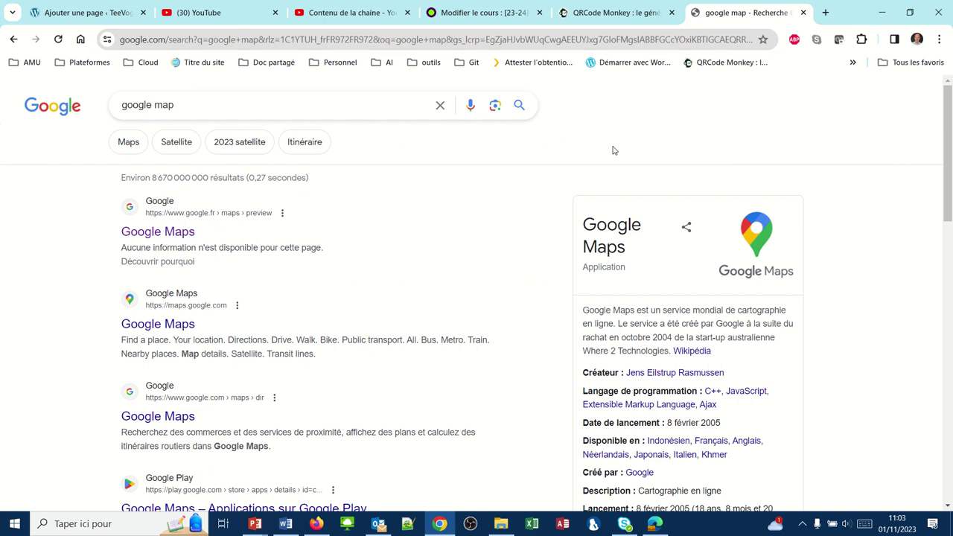
left_click(124, 233)
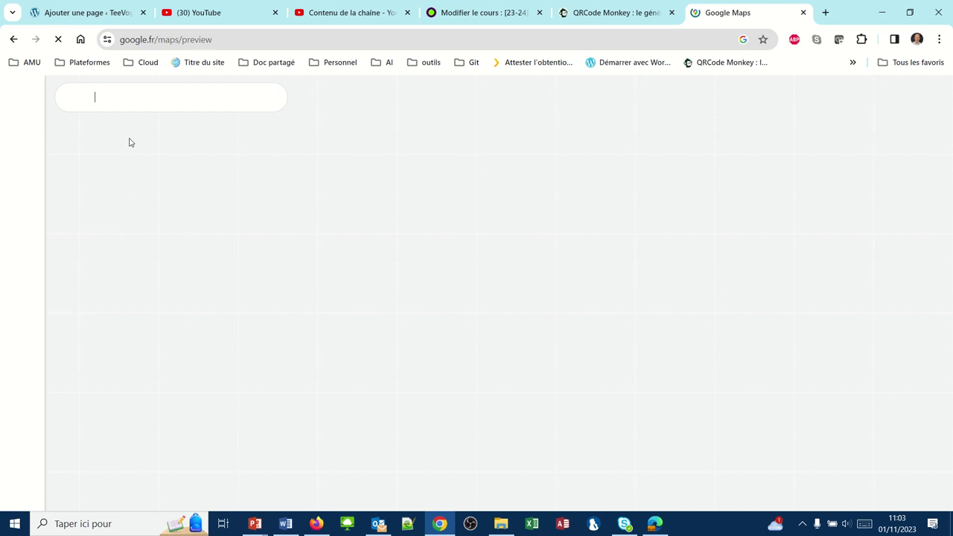
Step: Find the previously searched street address in Aix-en-Provence and copy the HTML code for embedding its map
type("41")
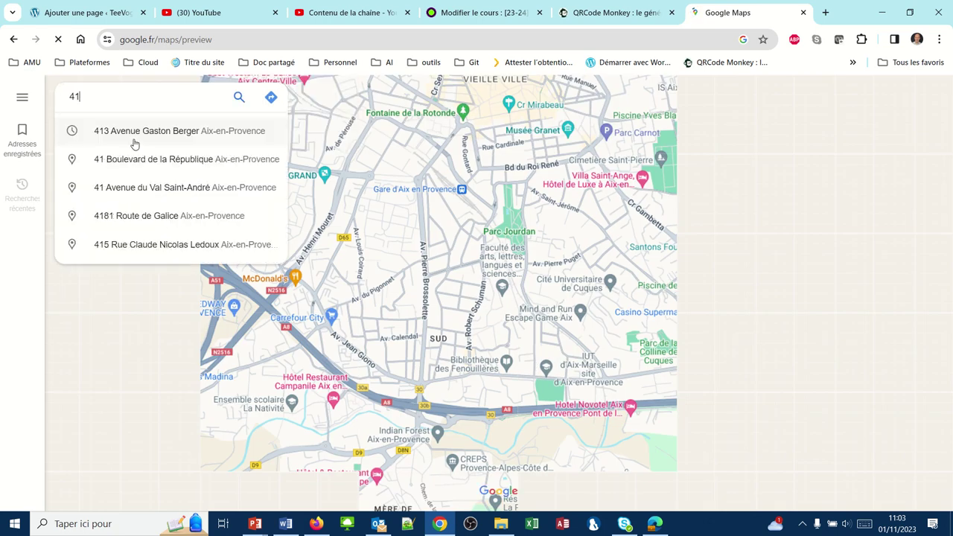
type("3")
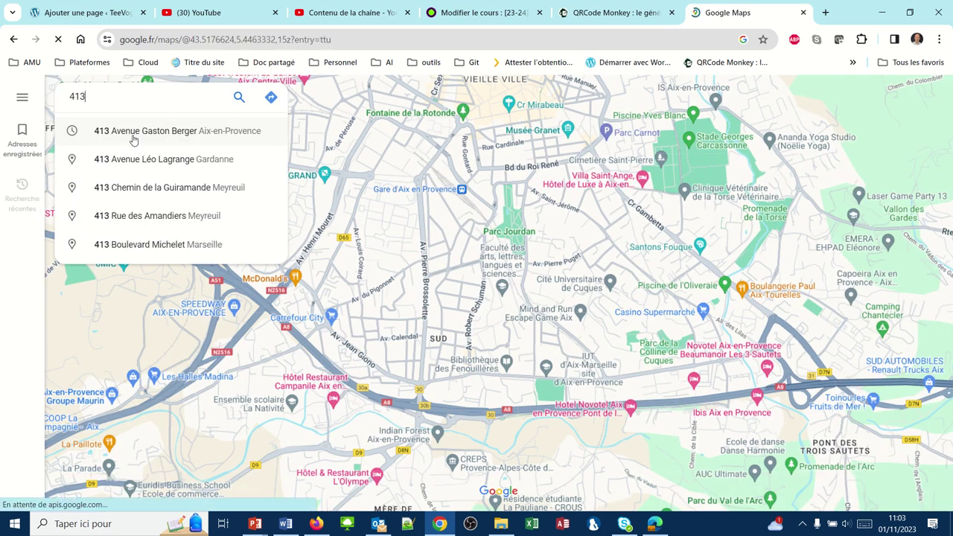
left_click(134, 140)
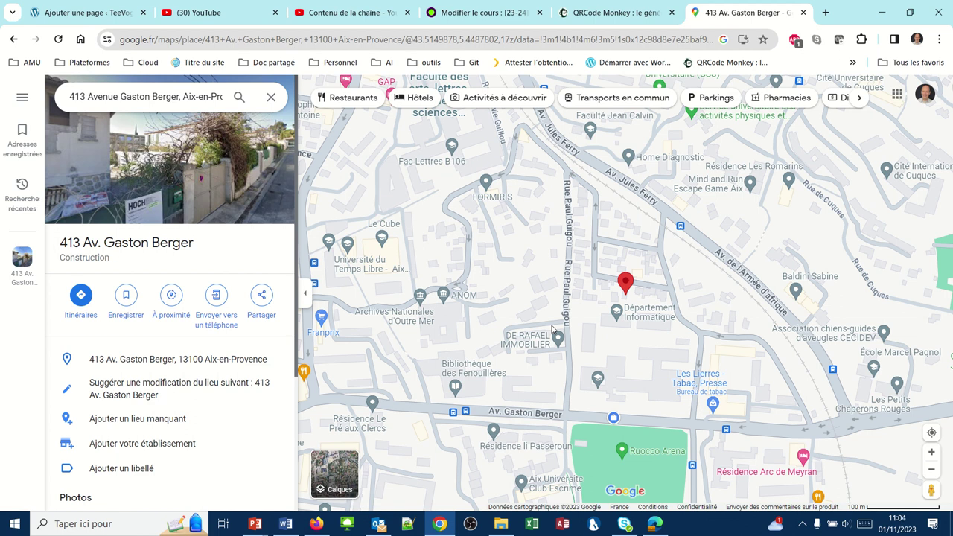
left_click(262, 298)
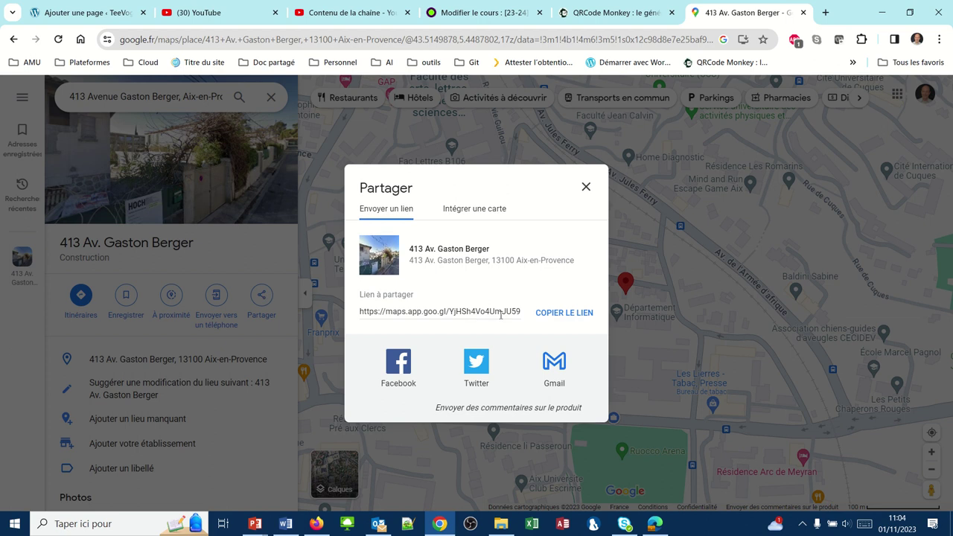
left_click(471, 212)
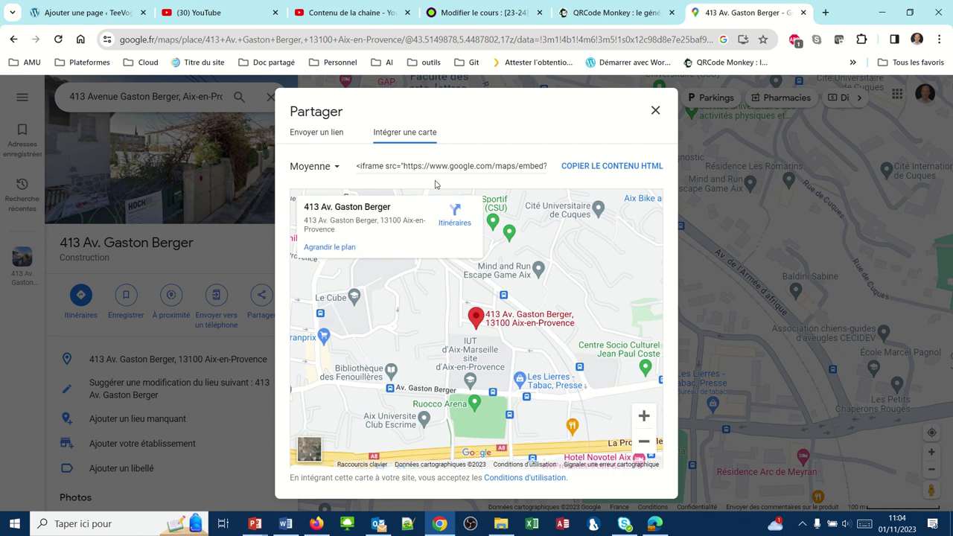
left_click(398, 166)
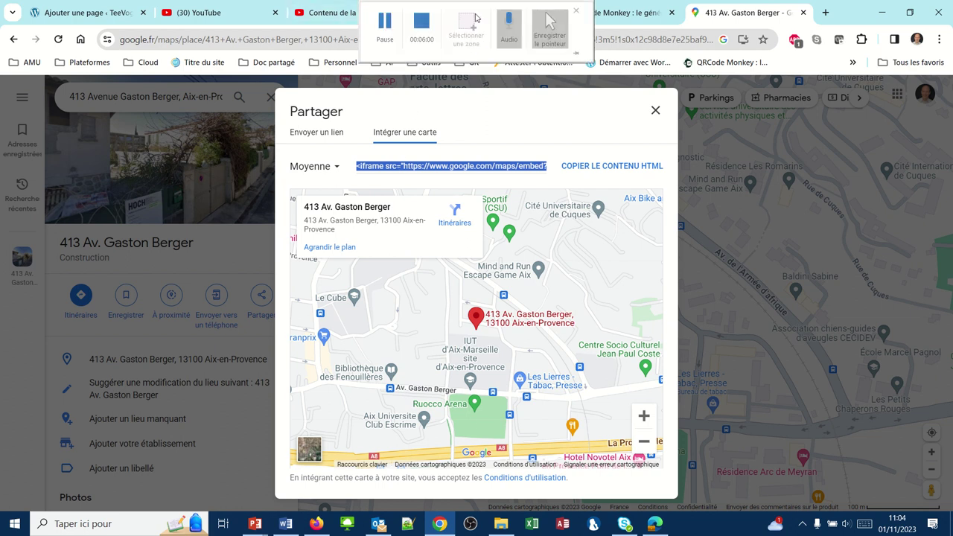
Step: Back on the Contactez-nous page, insert an HTML personnalisé block with the copied Google Maps iframe code, and update the page
left_click(477, 15)
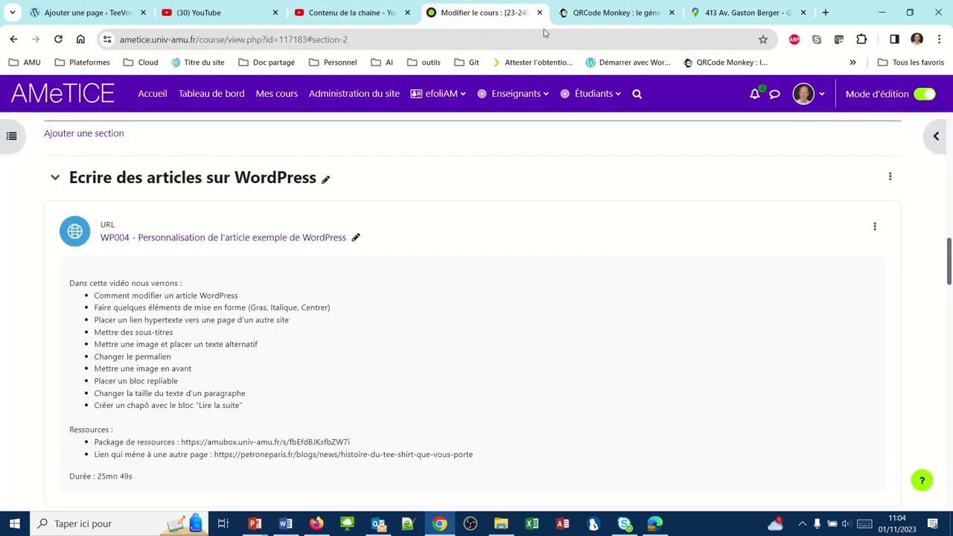
left_click(589, 15)
left_click(398, 17)
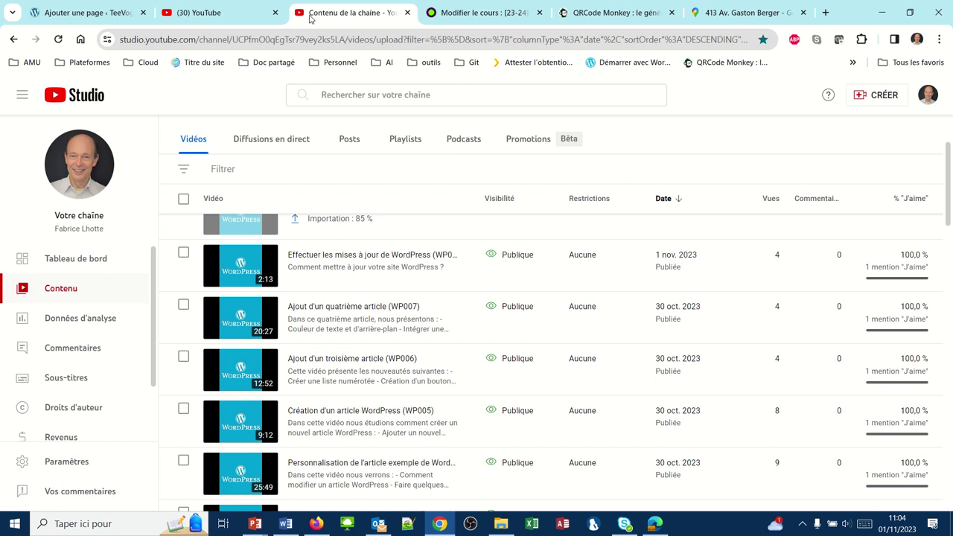
left_click(101, 15)
left_click(243, 222)
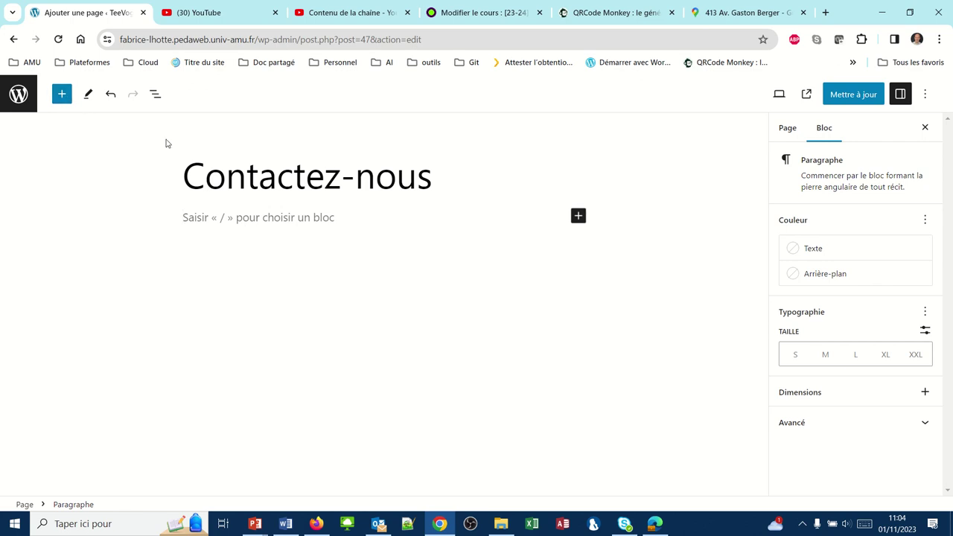
left_click(578, 216)
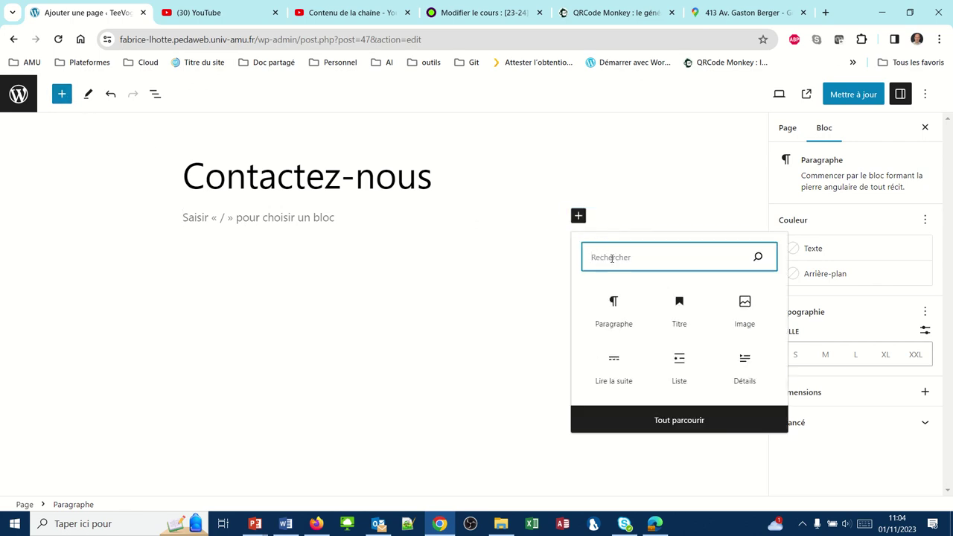
type("html")
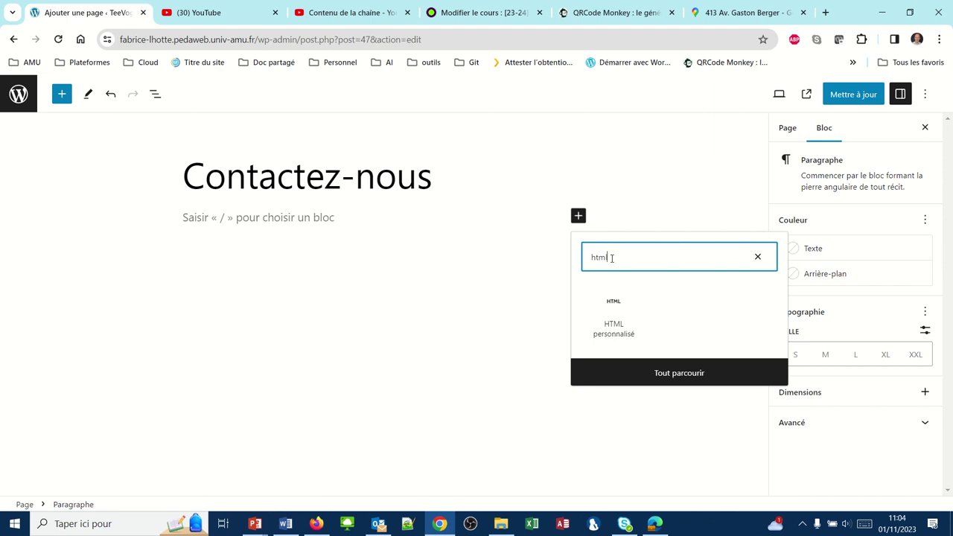
left_click(612, 328)
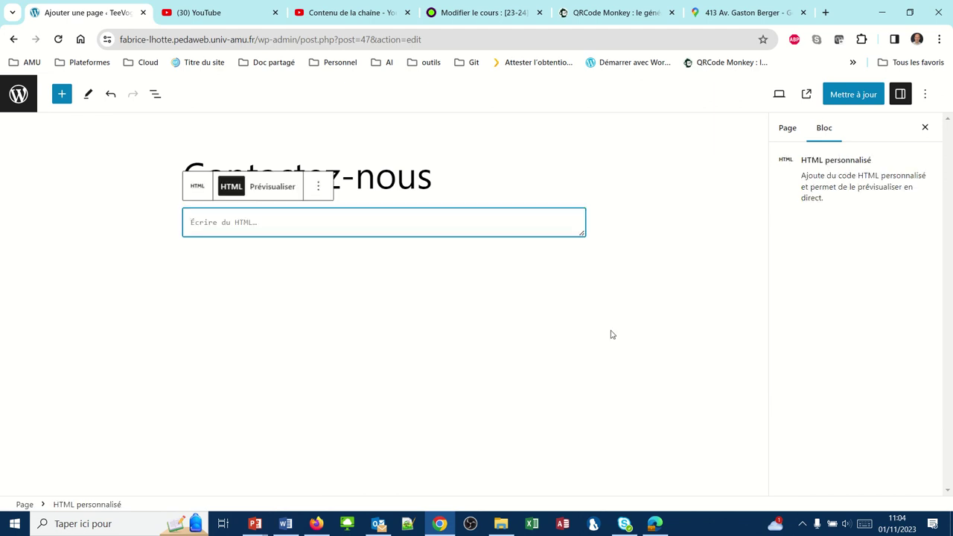
key("ctrl+v")
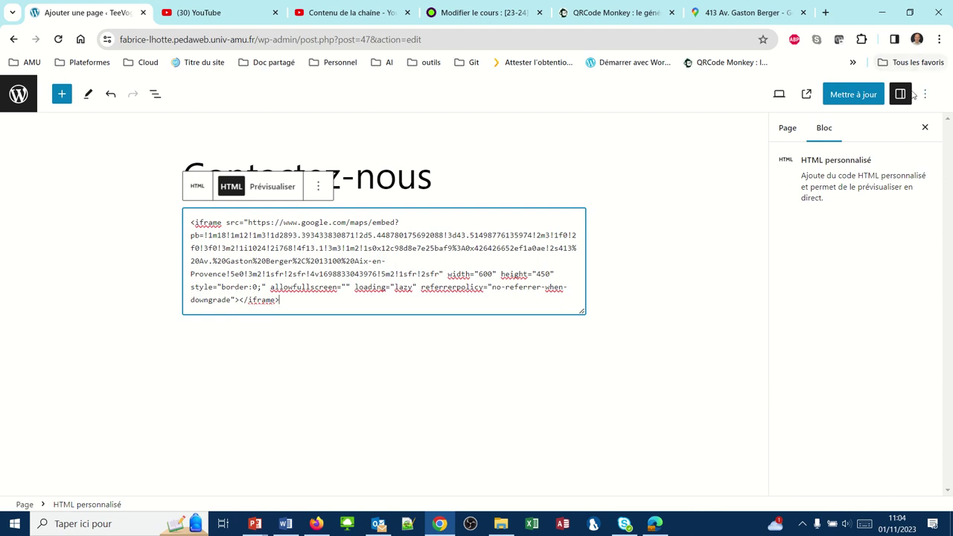
left_click(874, 96)
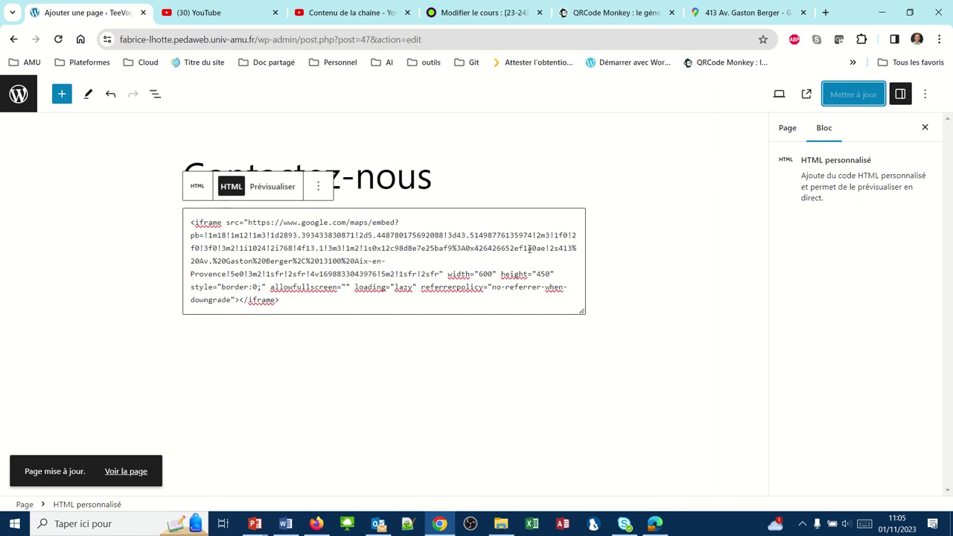
left_click(622, 296)
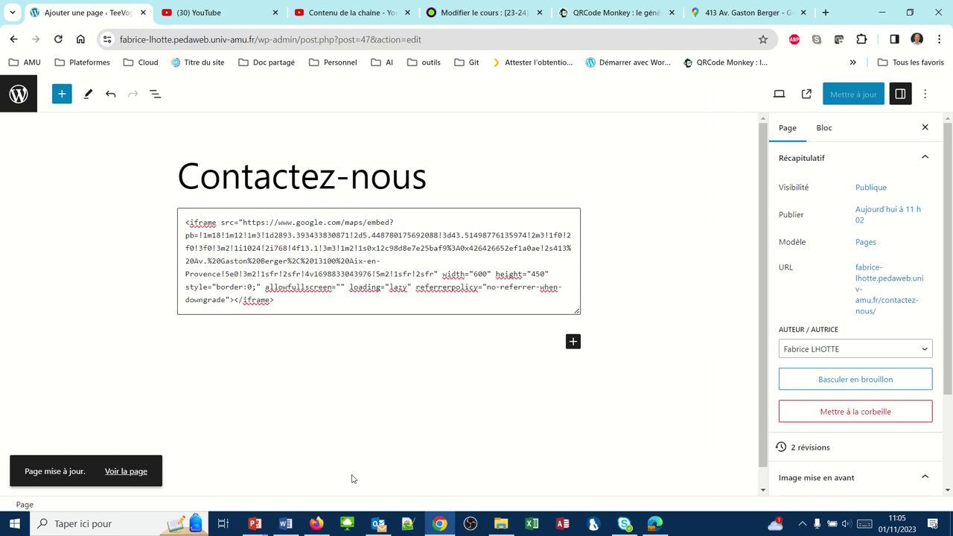
Step: Switch to Firefox, reload the TeeVogue Store home page, and open its Contactez-nous page
left_click(318, 515)
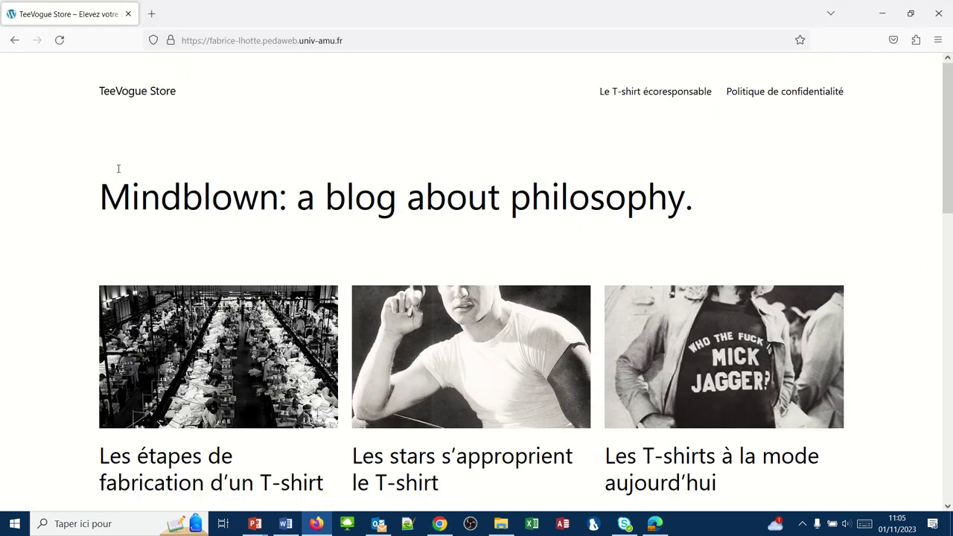
left_click(60, 40)
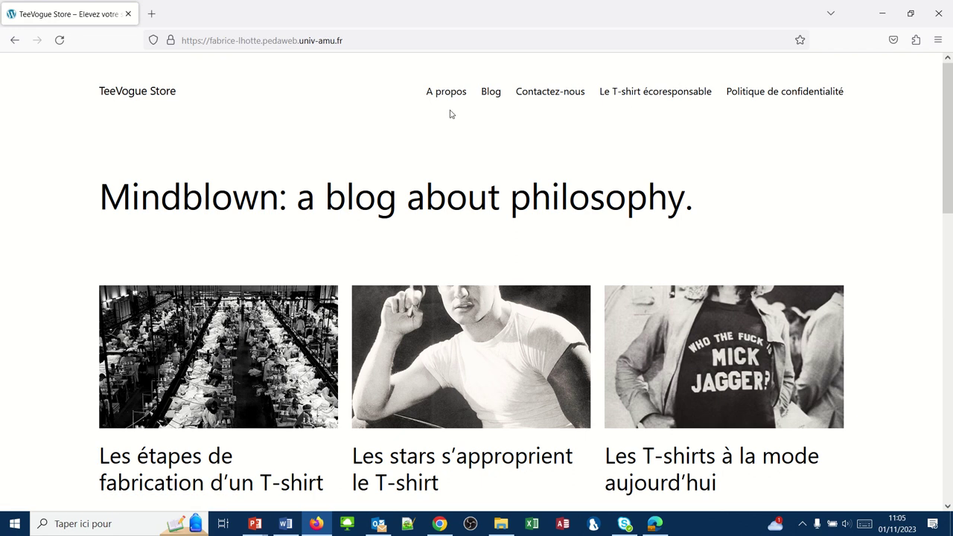
left_click(539, 97)
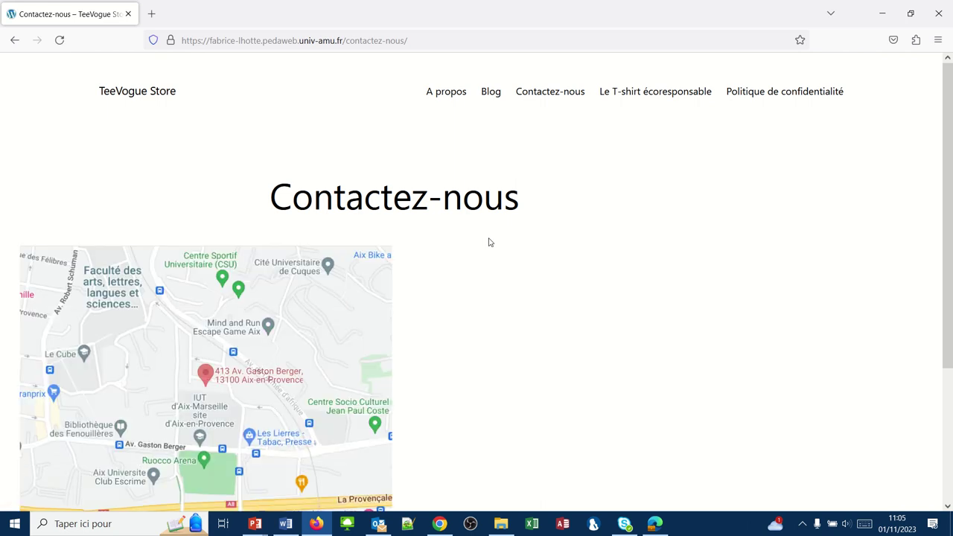
Step: Test the embedded map on the Contactez-nous page by zooming it out and back in
scroll(403, 321, "down", 1)
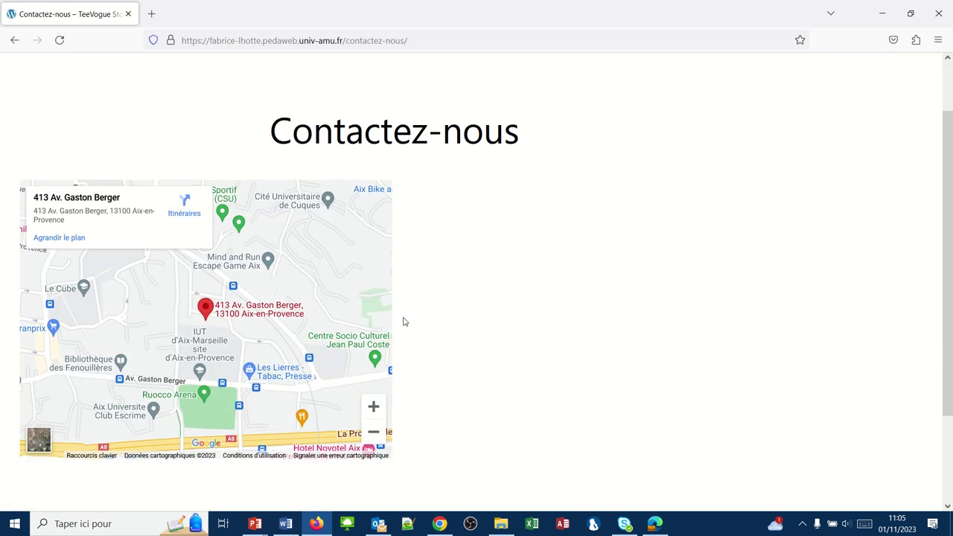
left_click(373, 432)
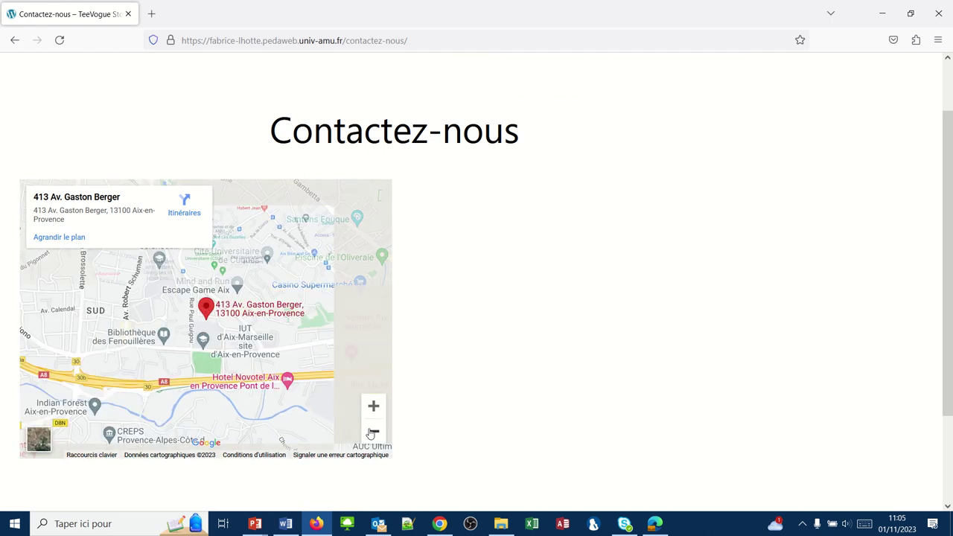
left_click(374, 407)
left_click(374, 408)
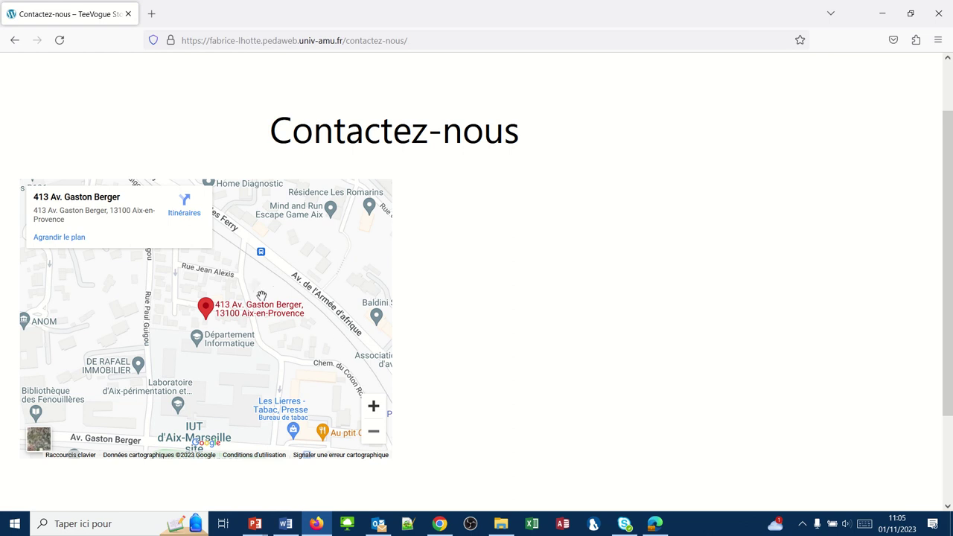
Step: Switch to Chrome, examine the width and height attributes in the map's iframe code, and return to the list of pages
left_click(439, 527)
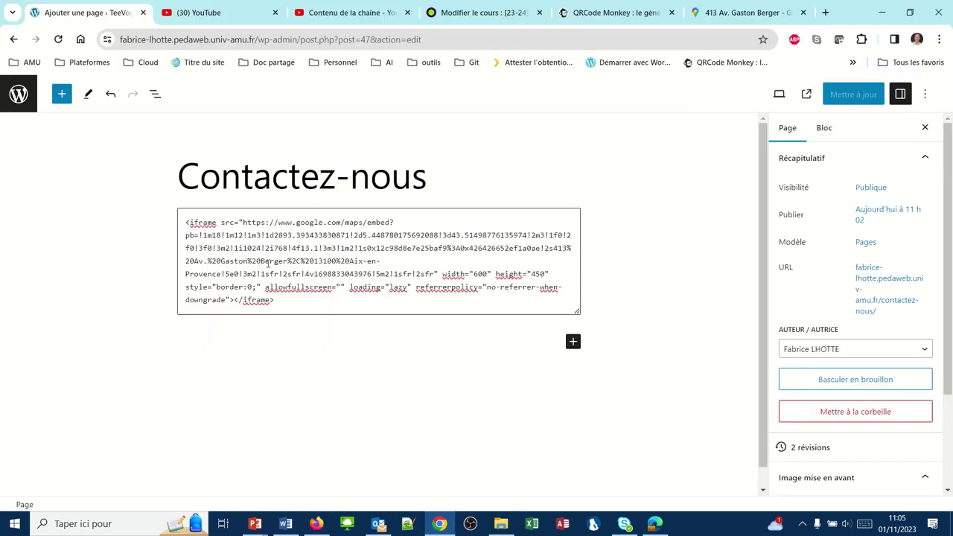
left_click(473, 280)
left_click_drag(475, 277, 551, 274)
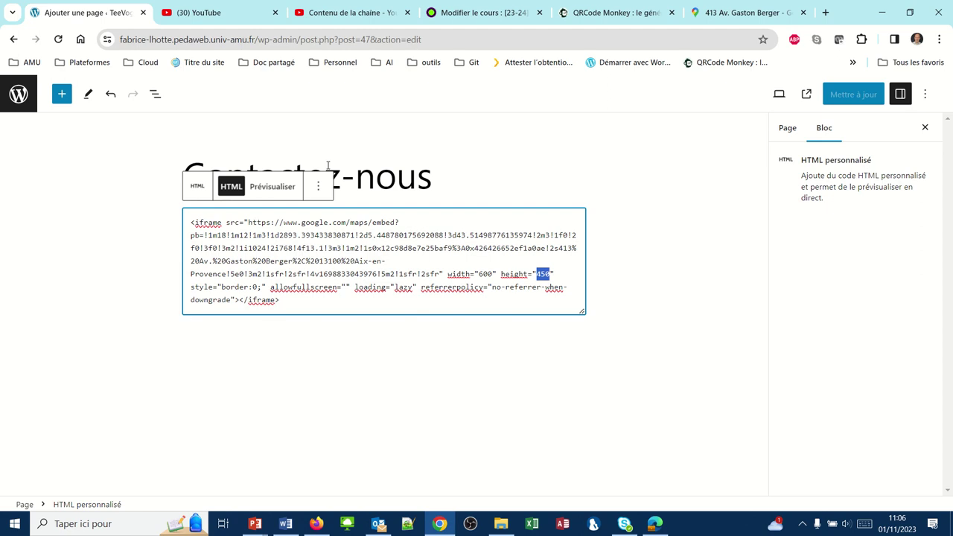
left_click(18, 94)
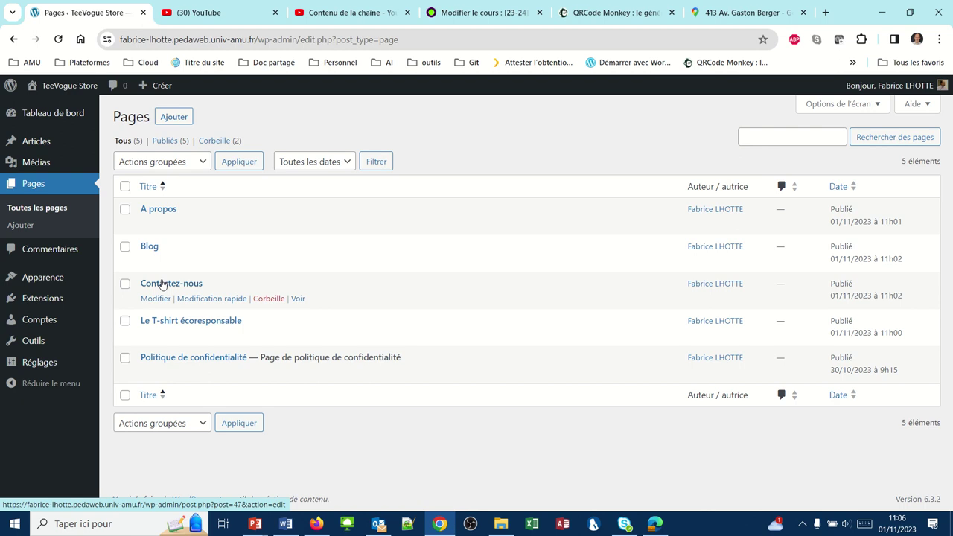
mouse_move(379, 6)
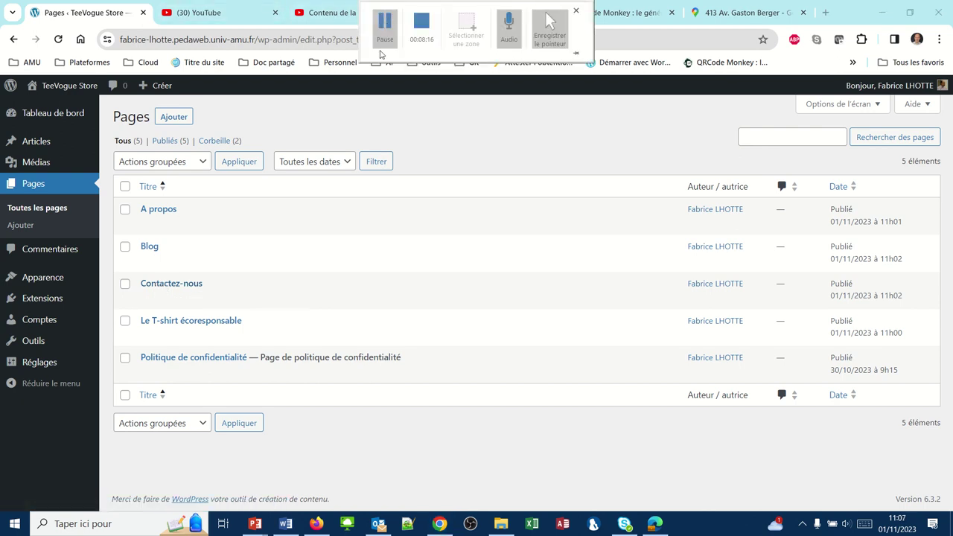